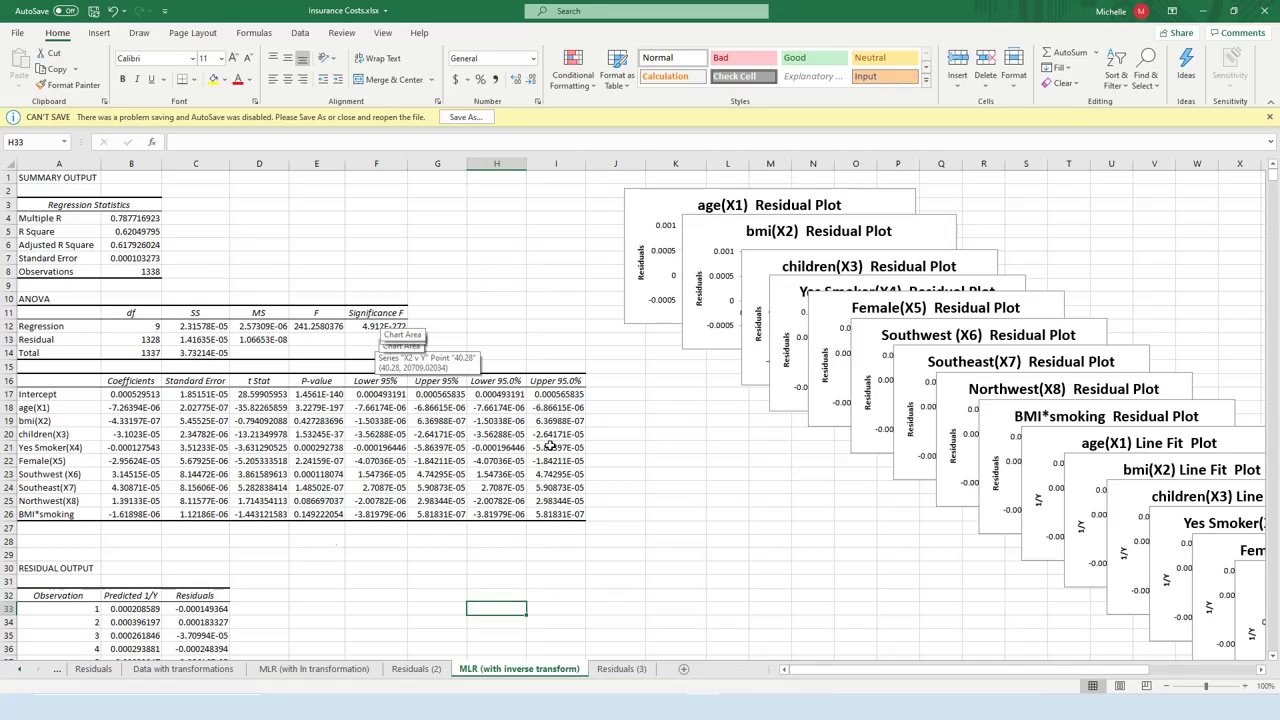
- Select the lower and upper 95% bounds for the nine slopes, including the age(X1) pair
drag(372, 396, 450, 510)
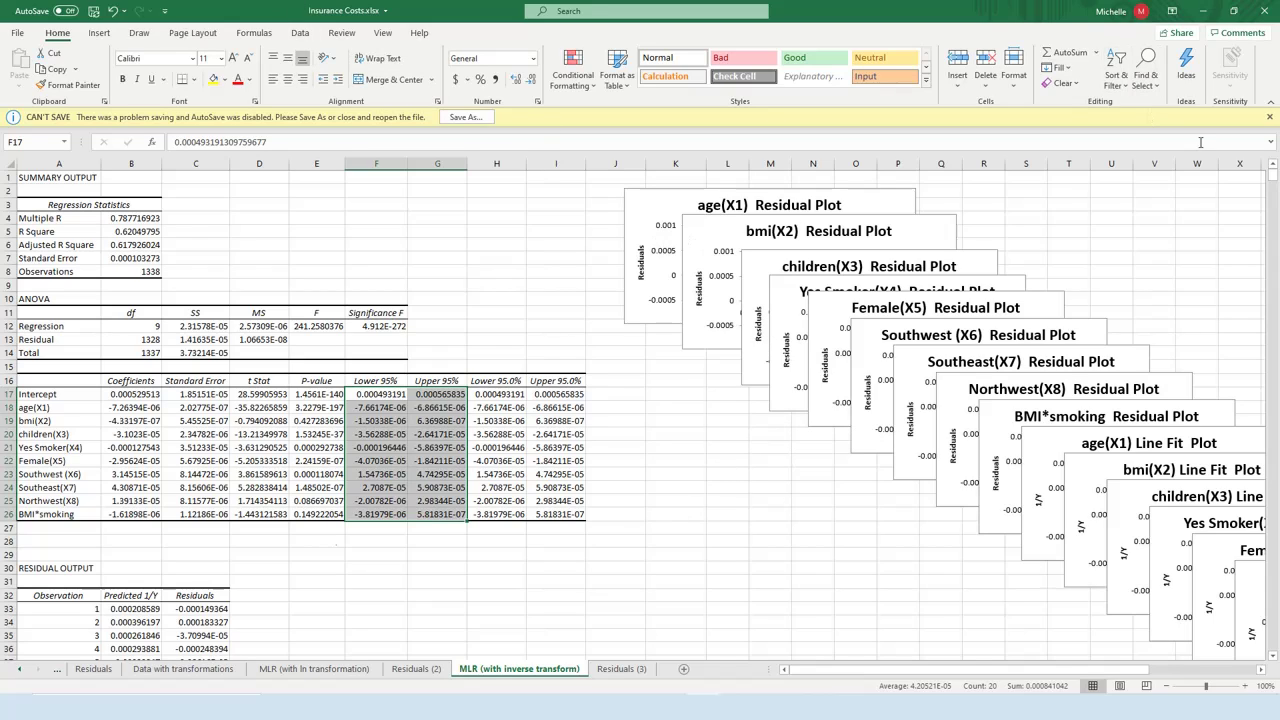
click(760, 554)
drag(380, 406, 448, 515)
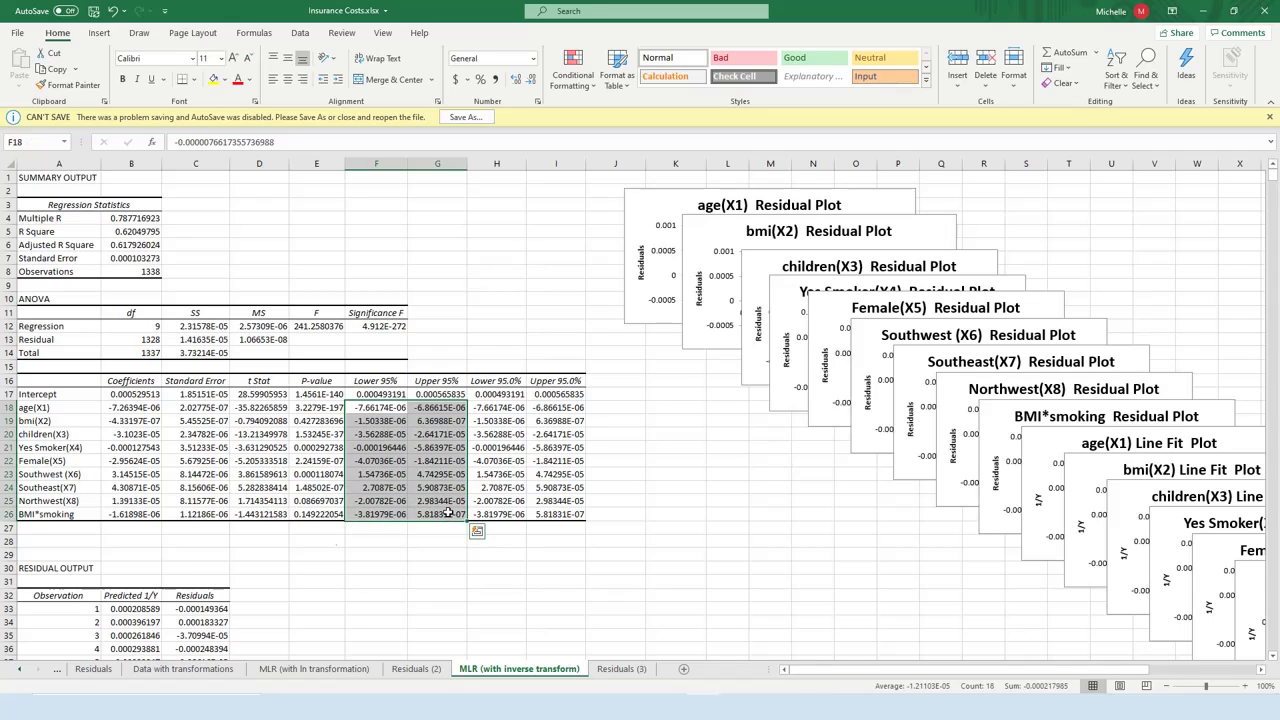
click(354, 408)
drag(354, 408, 440, 408)
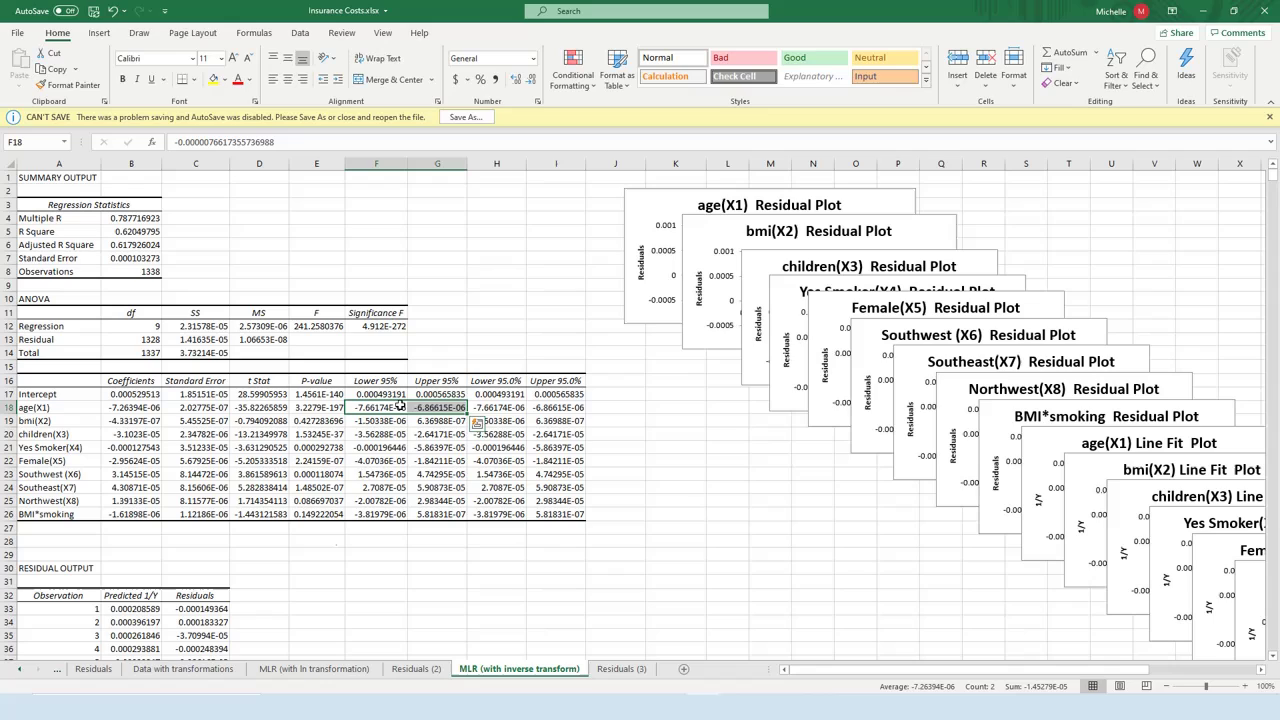
- Compare the age(X1) coefficient with its lower and upper 95% bounds
click(145, 403)
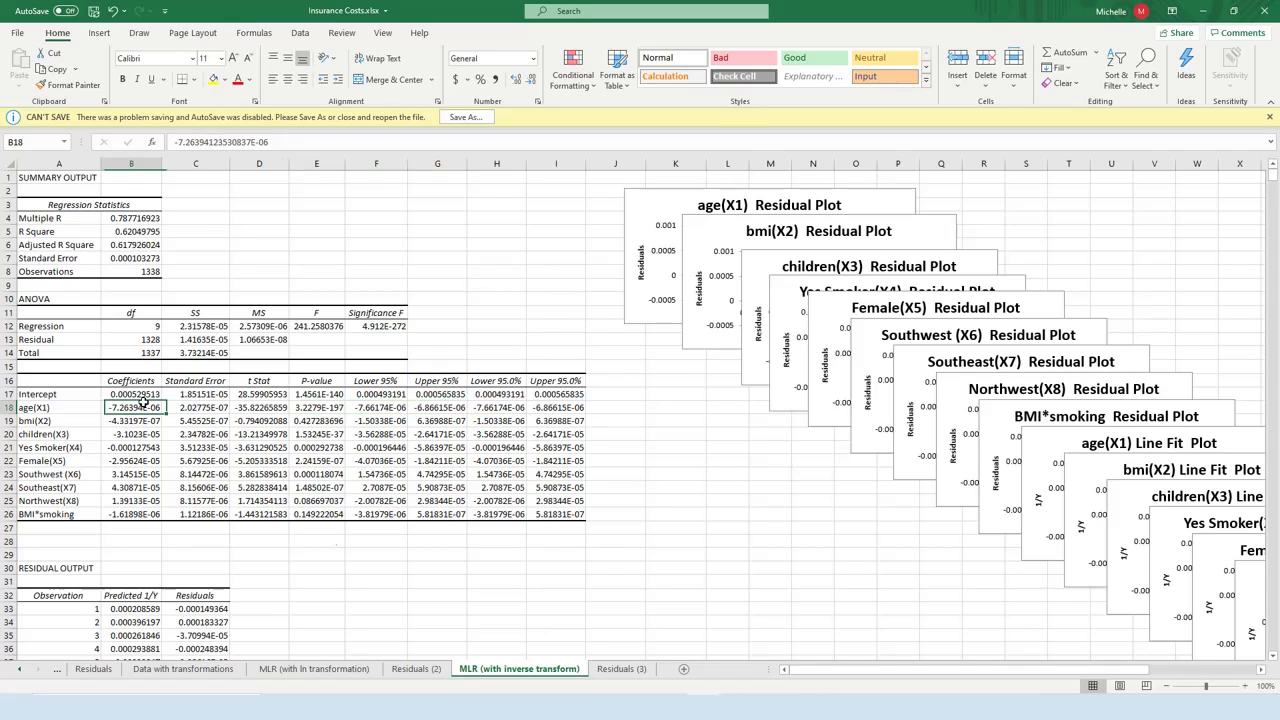
click(379, 407)
key(Right)
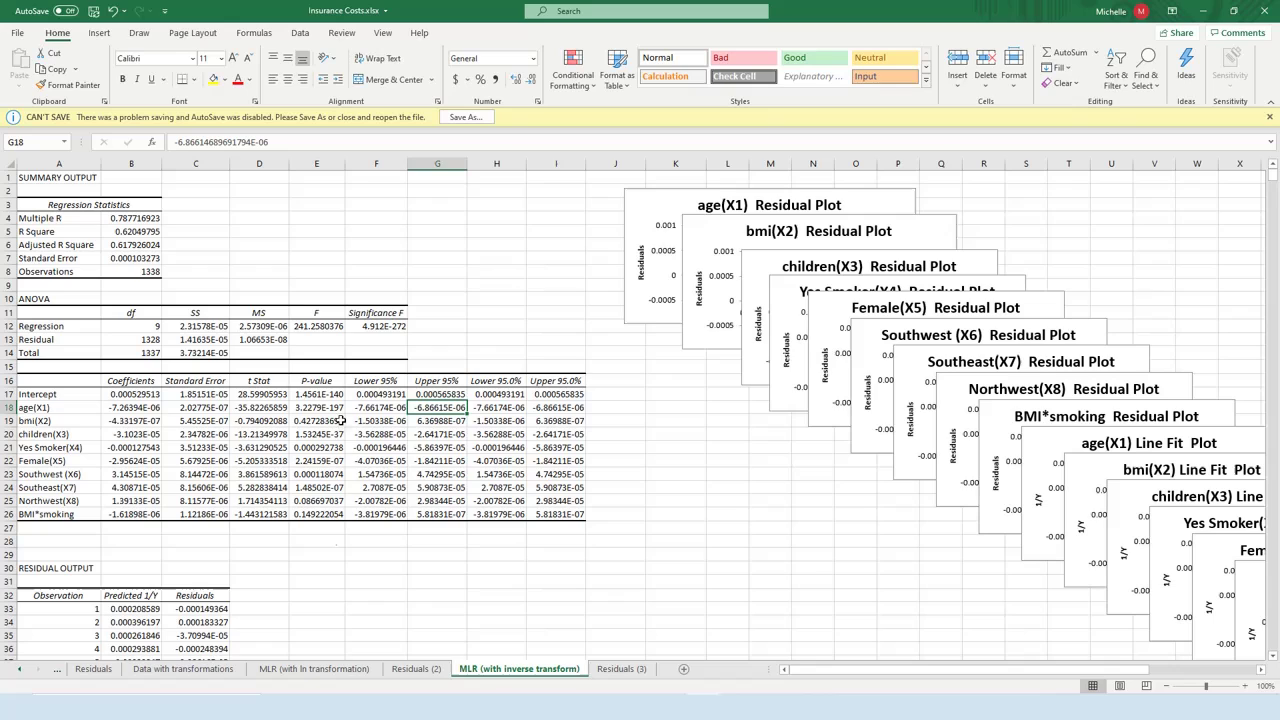
mouse_move(110, 408)
mouse_down()
mouse_move(340, 512)
mouse_move(365, 508)
mouse_up()
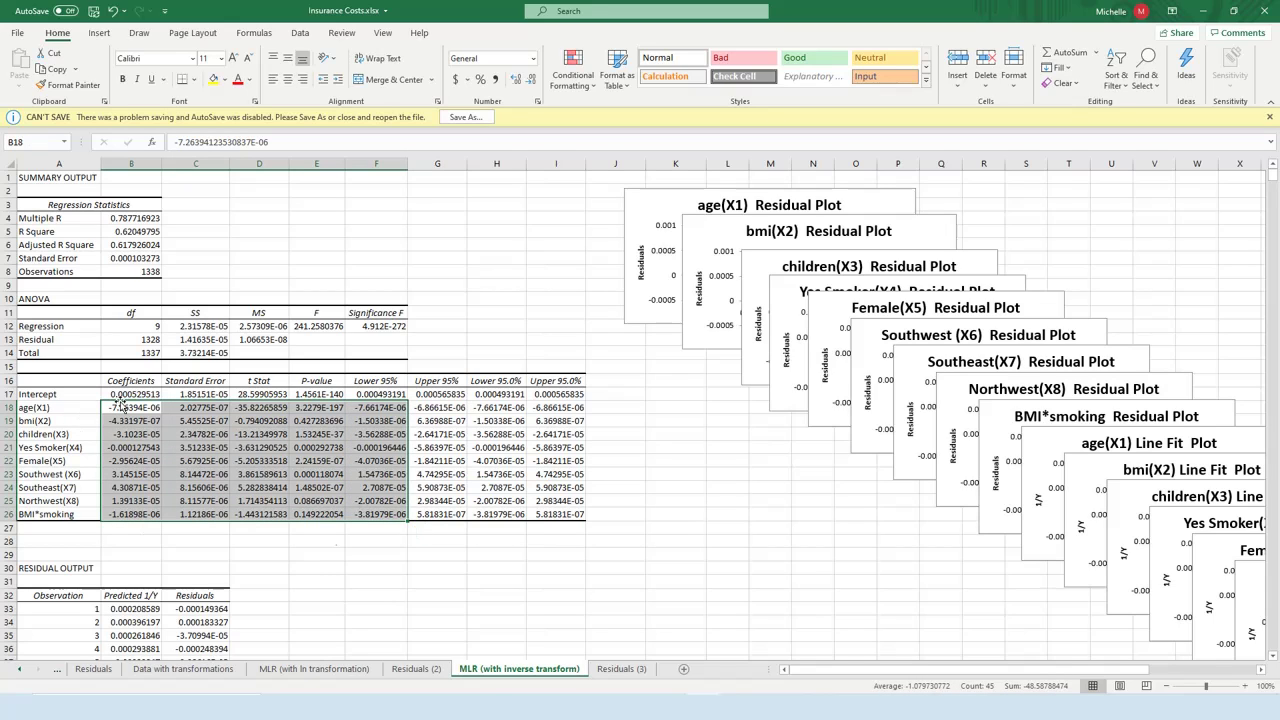
click(212, 582)
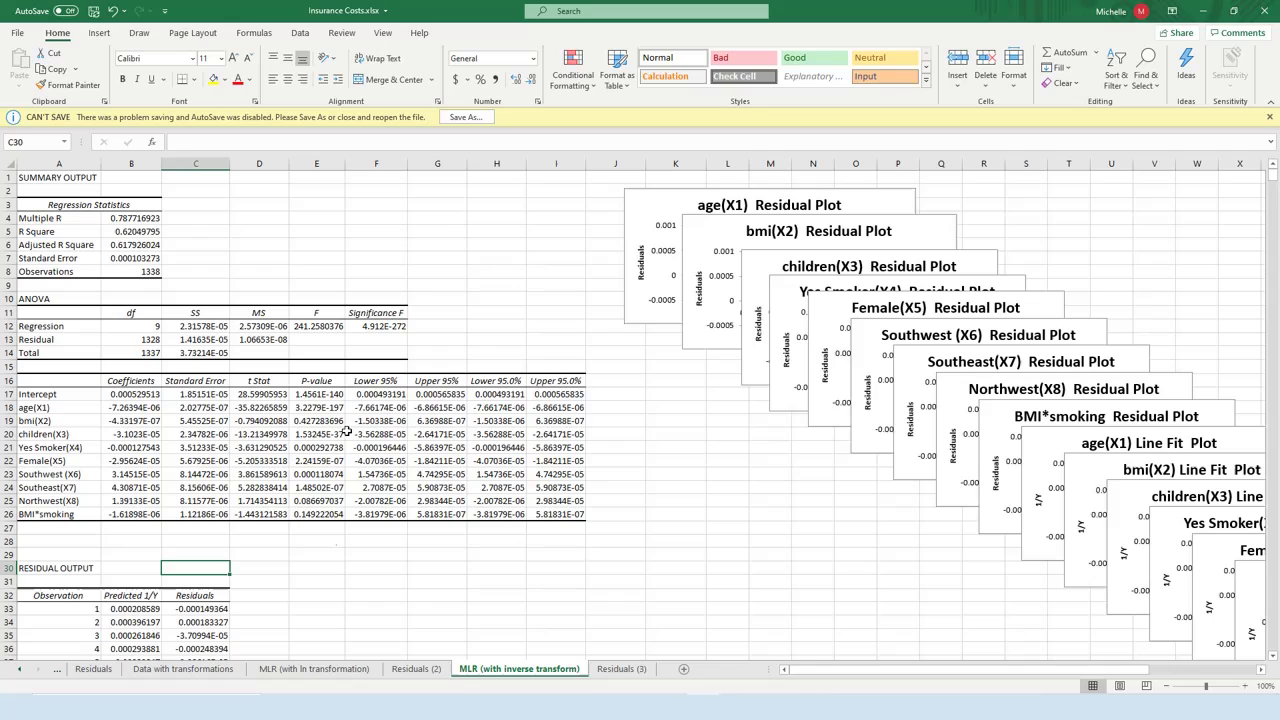
drag(363, 410, 441, 512)
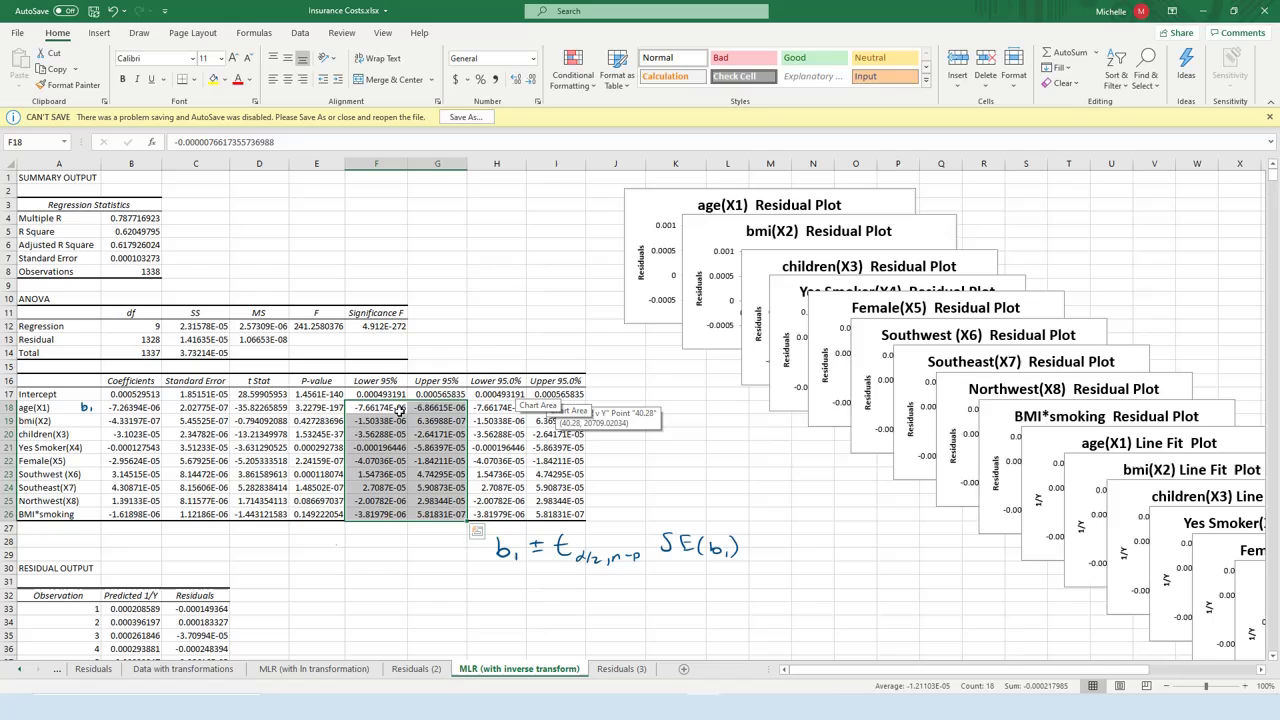
drag(395, 408, 428, 408)
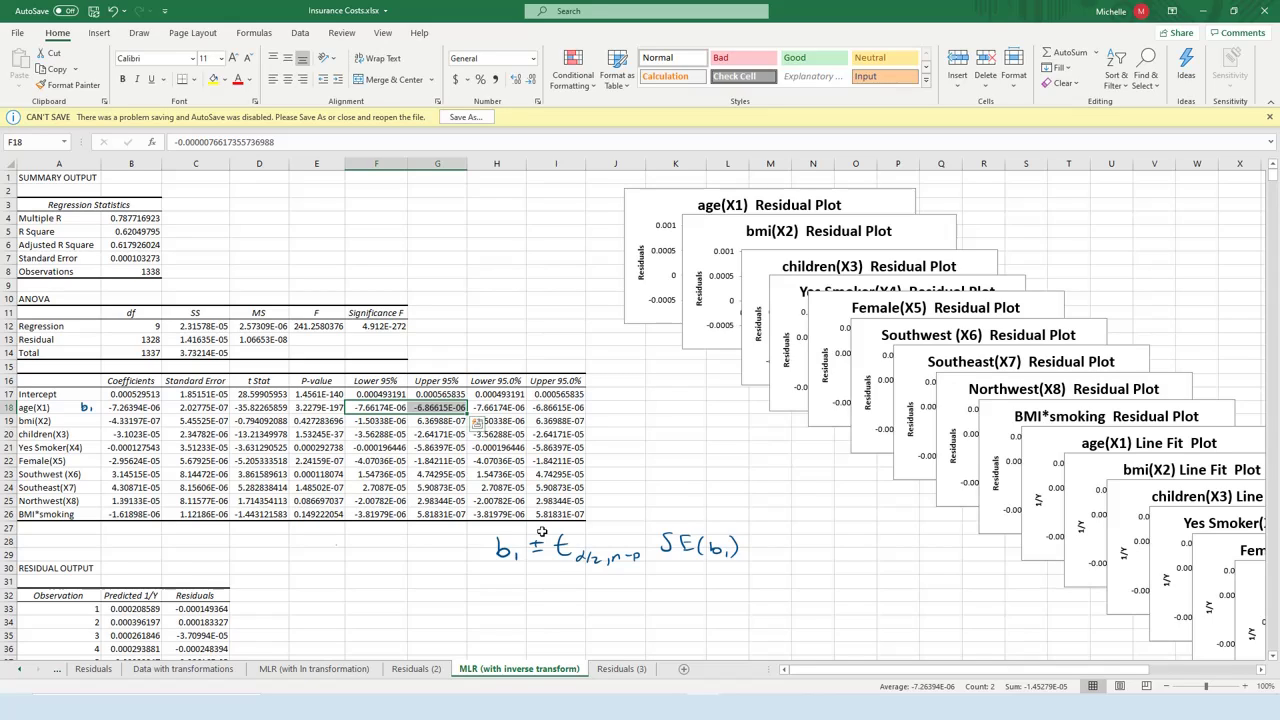
- Rewrite the α/2 subscript on the t term, circle the term and label it B crit
key(ctrl+z)
key(ctrl+z)
drag(584, 547, 585, 556)
drag(593, 545, 592, 571)
mouse_move(555, 531)
mouse_down()
mouse_move(562, 579)
mouse_move(622, 581)
mouse_move(643, 534)
mouse_move(553, 530)
mouse_up()
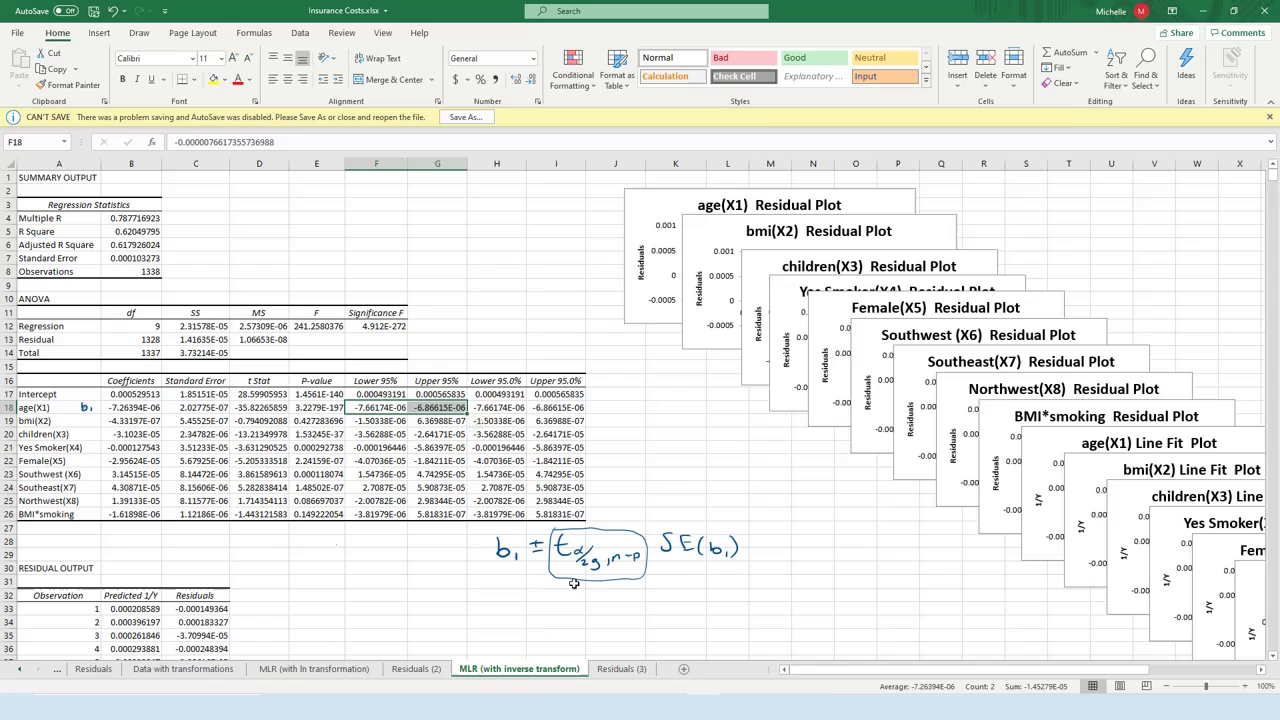
drag(645, 576, 654, 583)
mouse_move(664, 575)
mouse_down()
mouse_move(665, 589)
mouse_move(704, 586)
mouse_up()
drag(698, 578, 708, 578)
- Enter the note 'construct a 95% CI for all 9 parameters' in cell H33
click(520, 580)
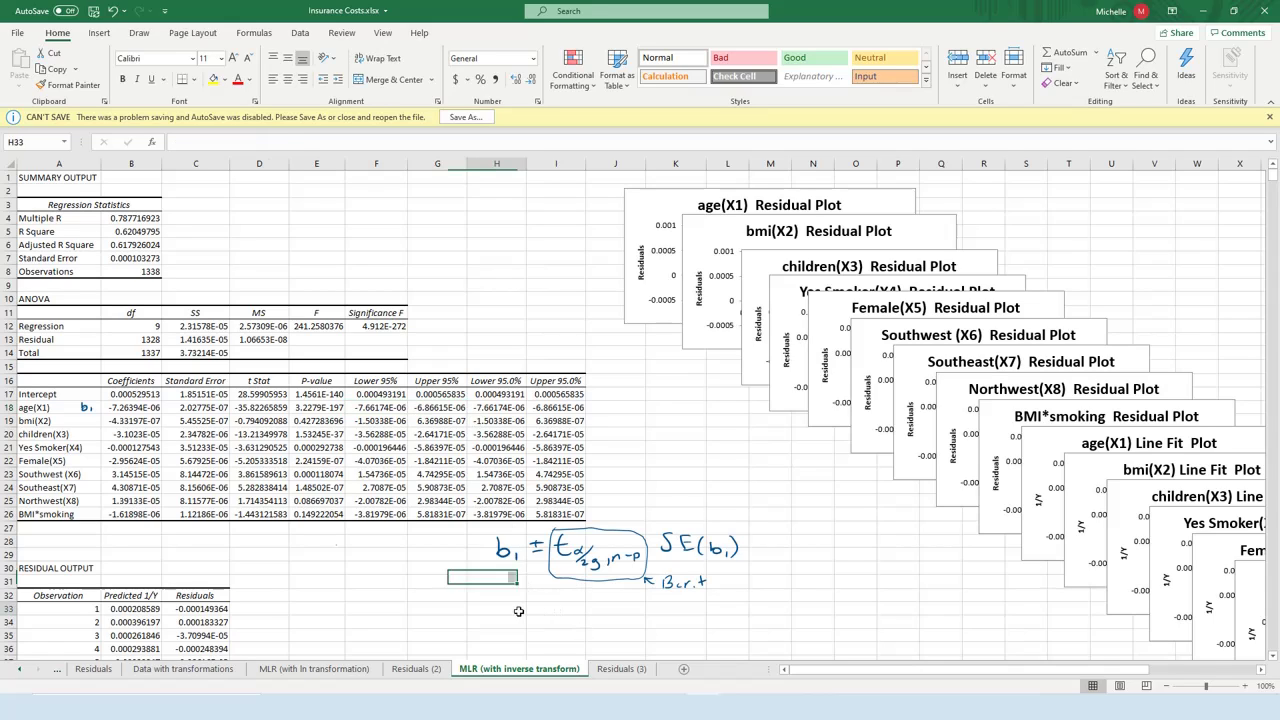
click(519, 608)
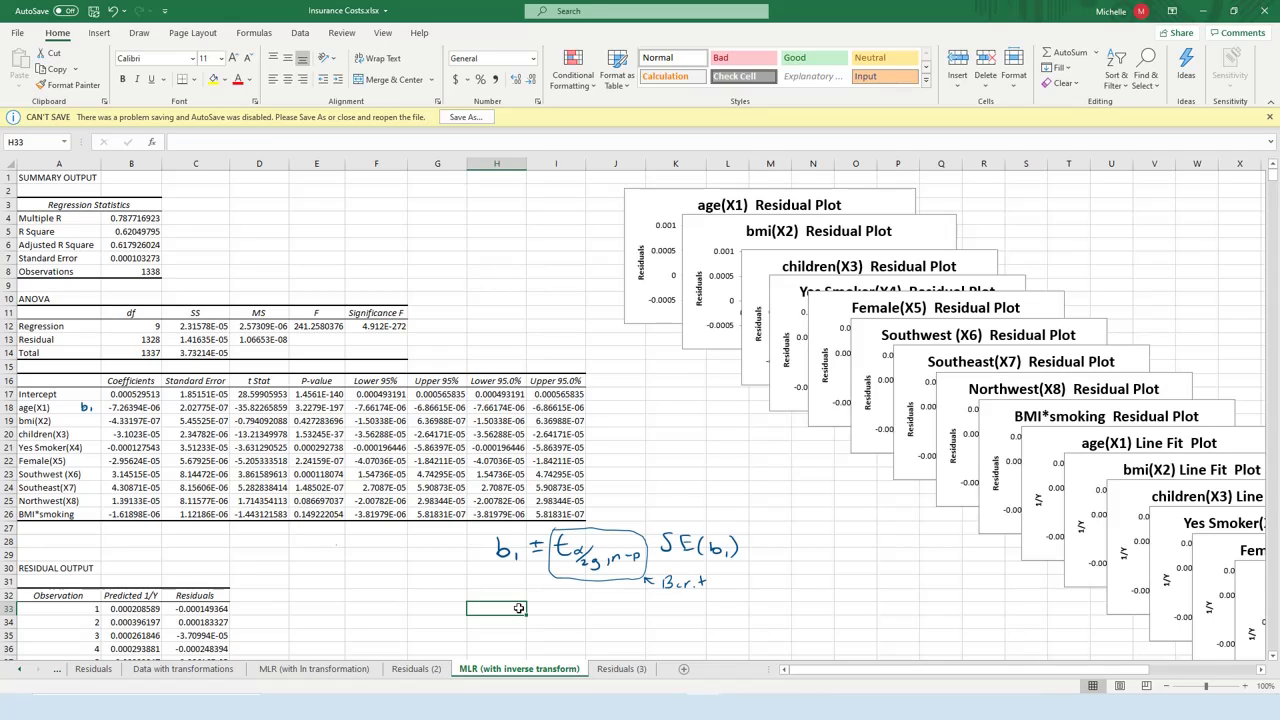
text(constr)
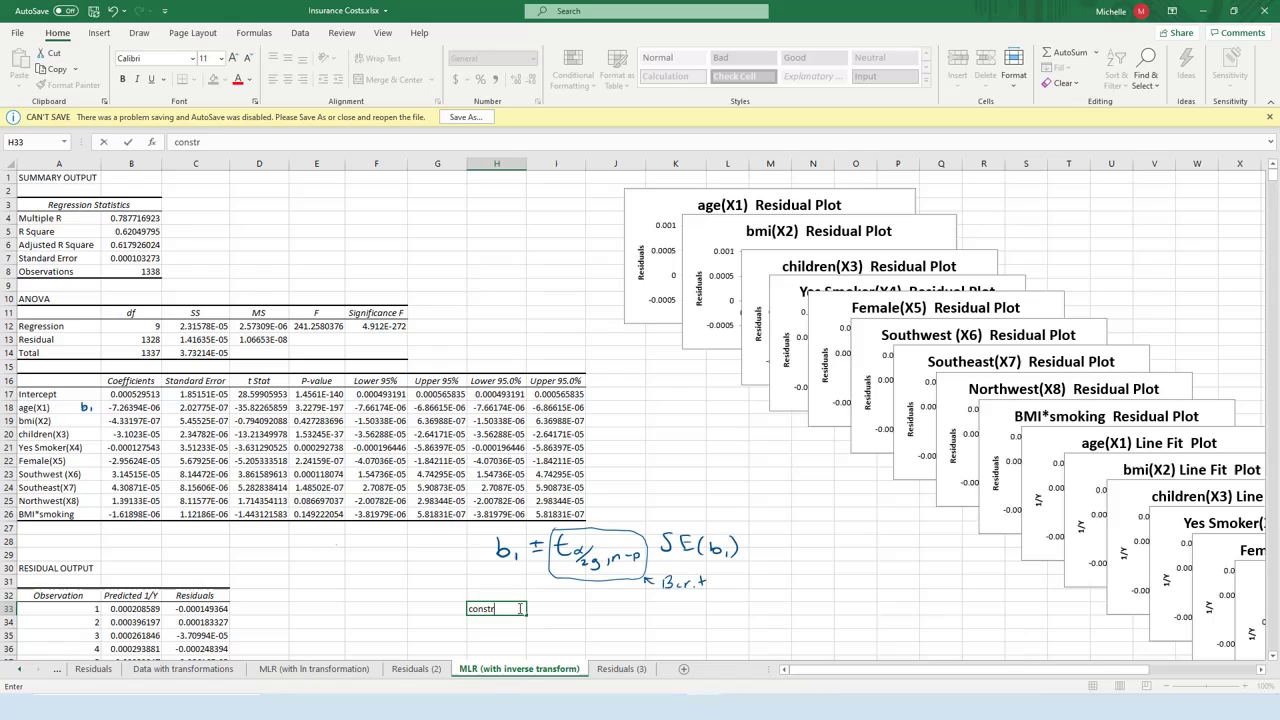
text(uct at)
text(%)
text( CI fo)
text(r all)
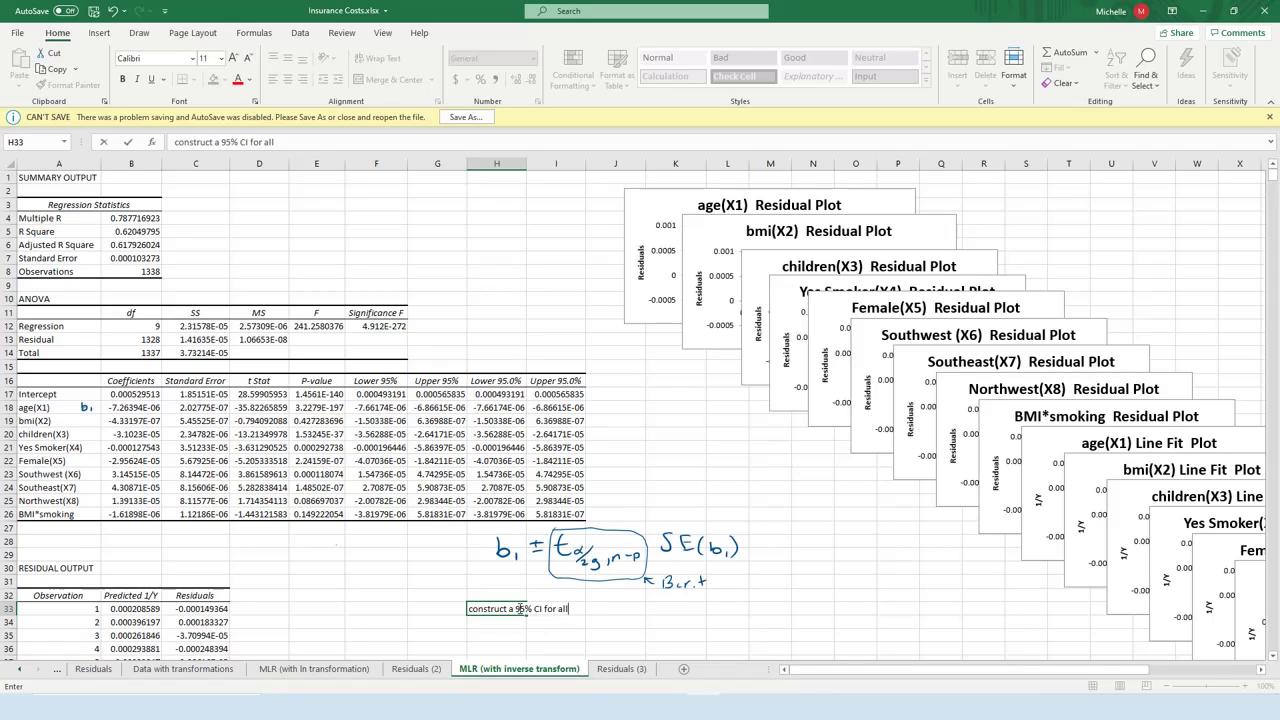
text( 9 parameters)
click(557, 609)
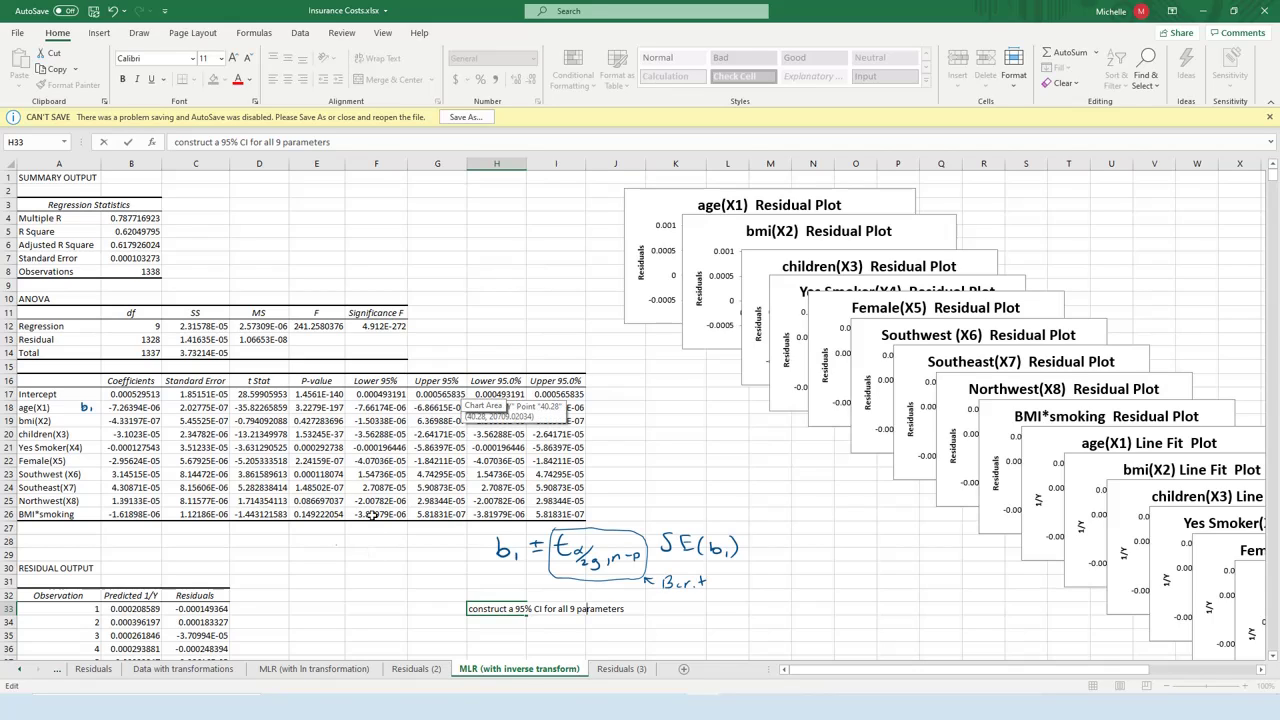
click(471, 621)
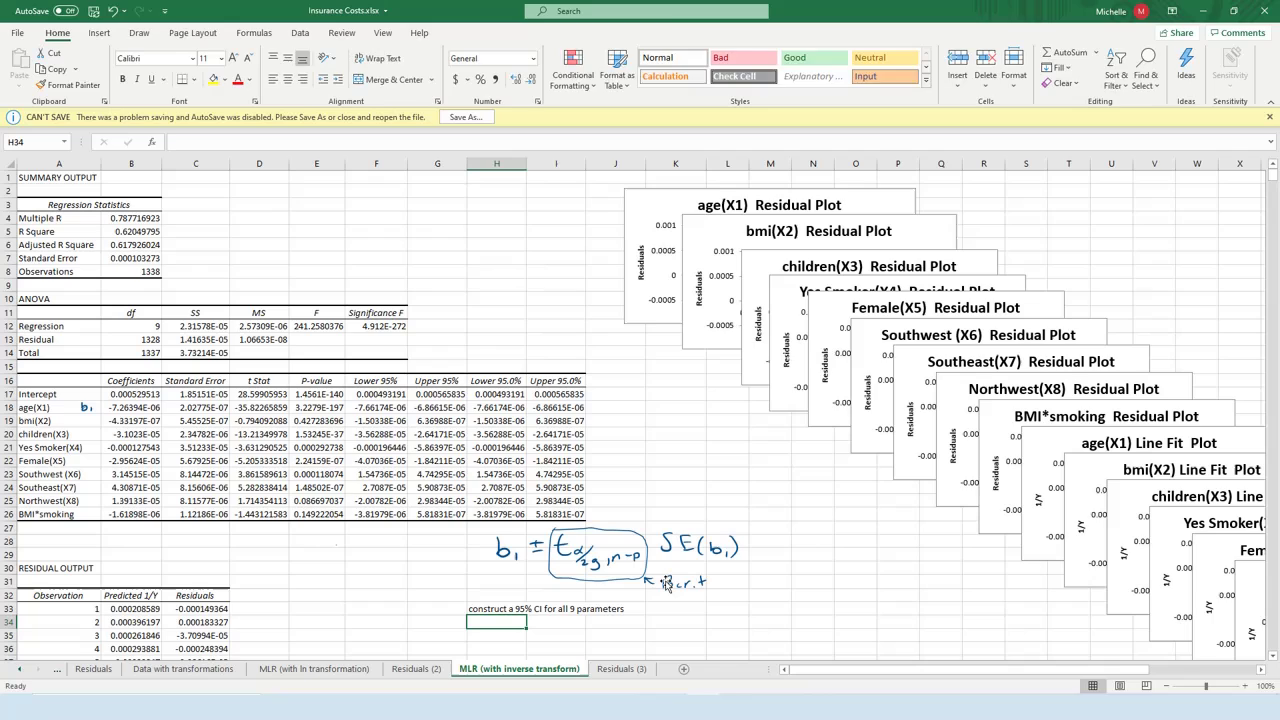
- Add a B-crit label with =T.INV(1-0.05/(2*9), 1338-10) beside it, returning 2.777464008
text(B-crit)
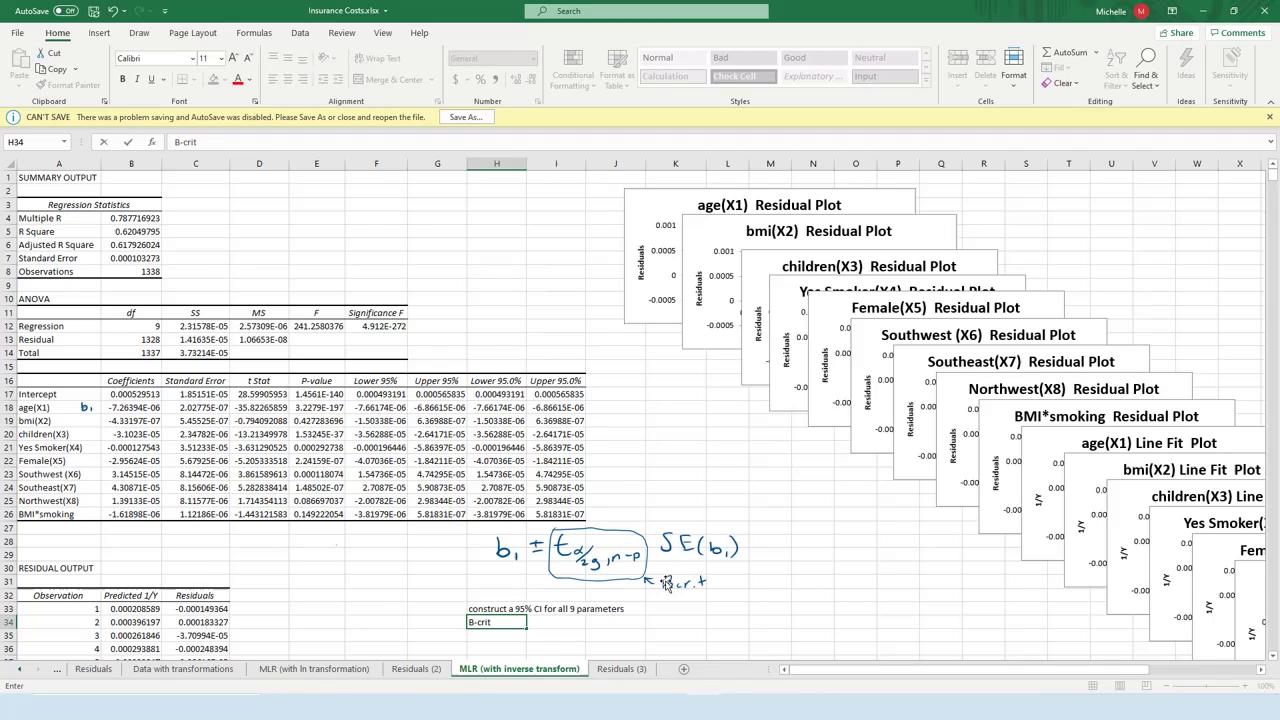
key(Tab)
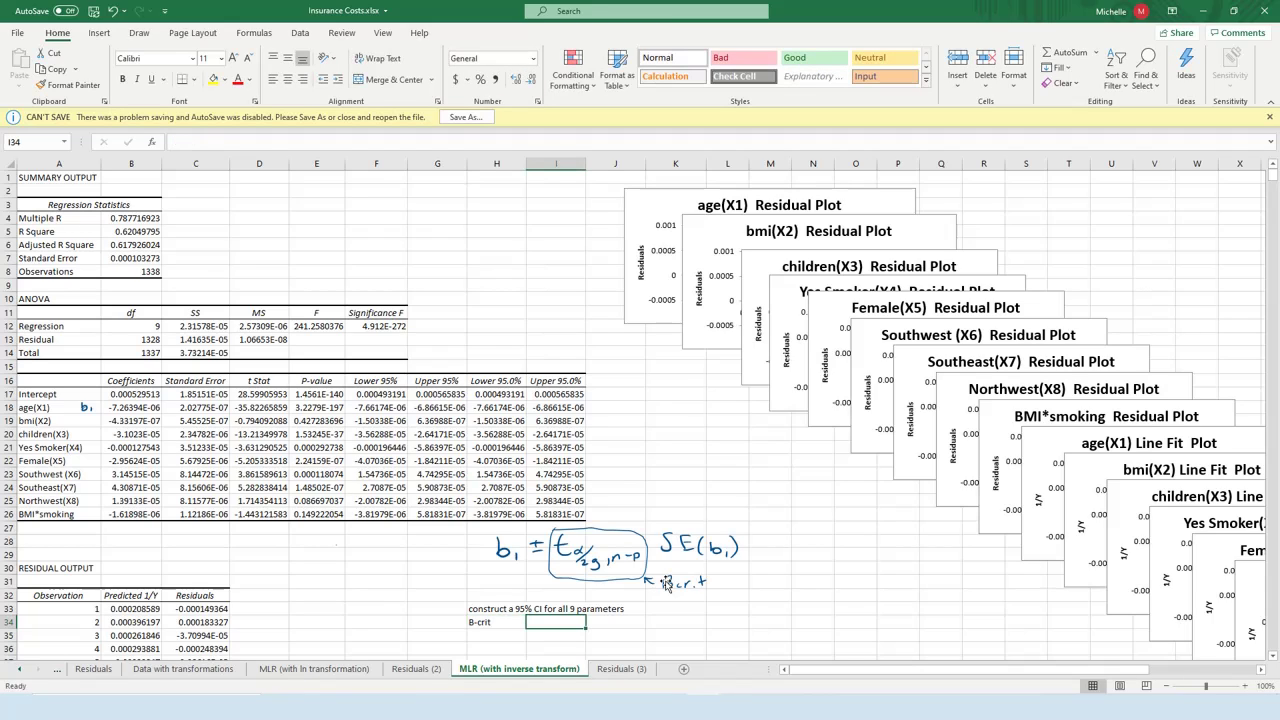
text(=t)
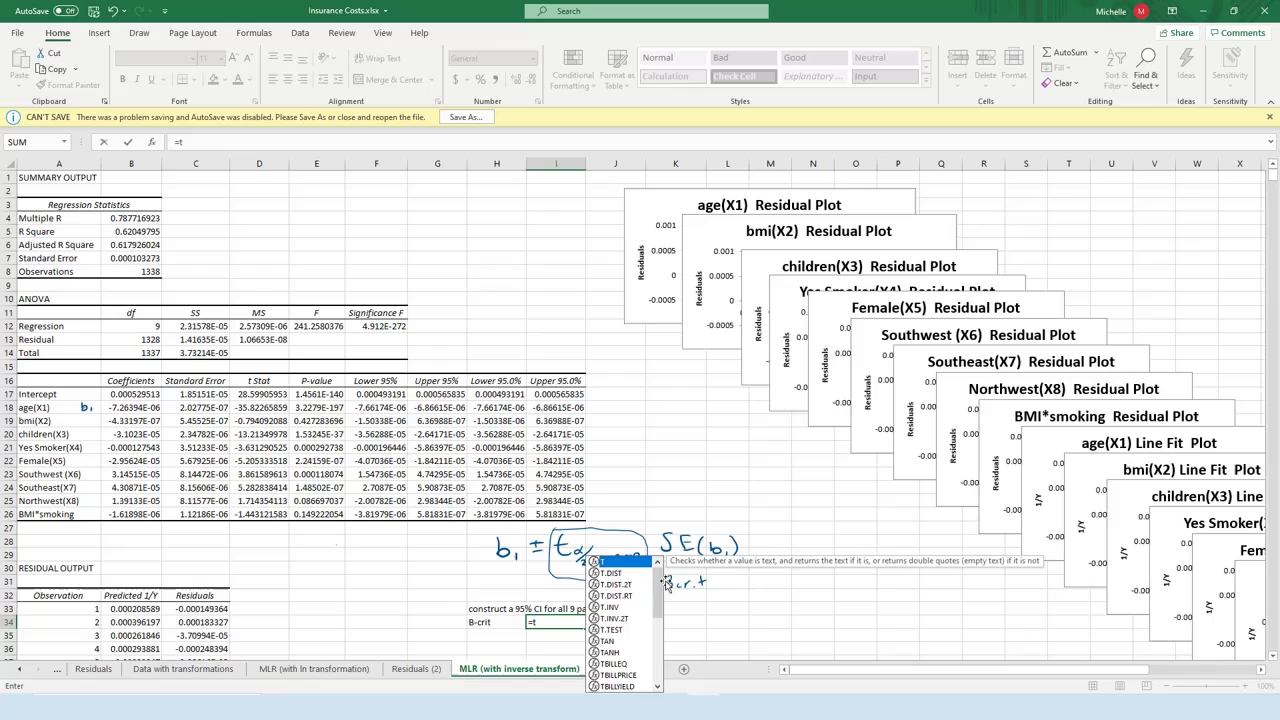
text(.i)
key(Tab)
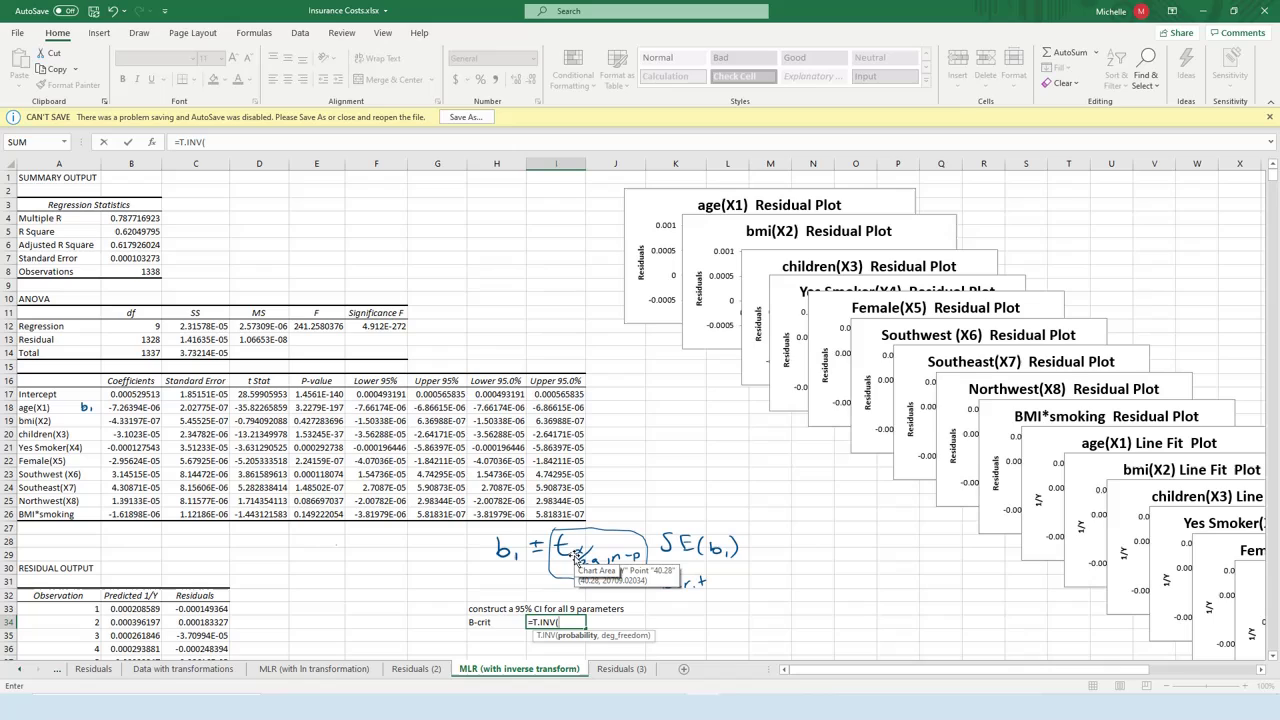
text(1-)
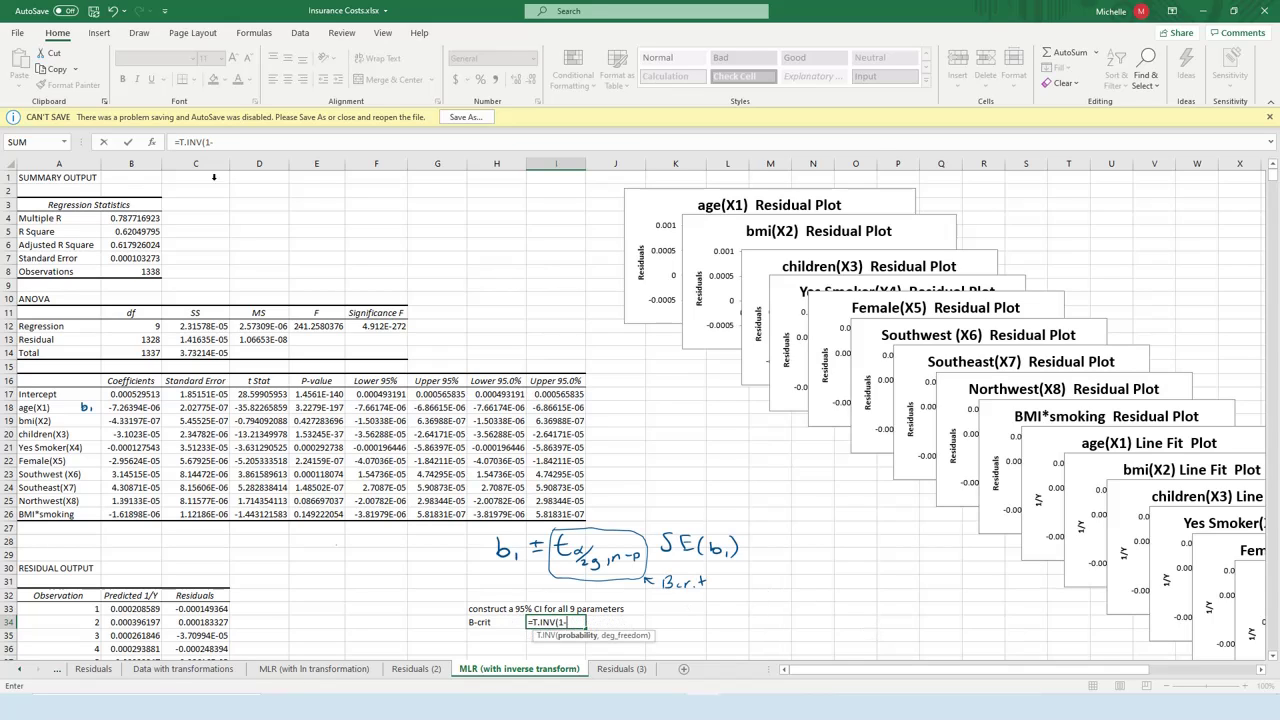
click(215, 142)
click(578, 622)
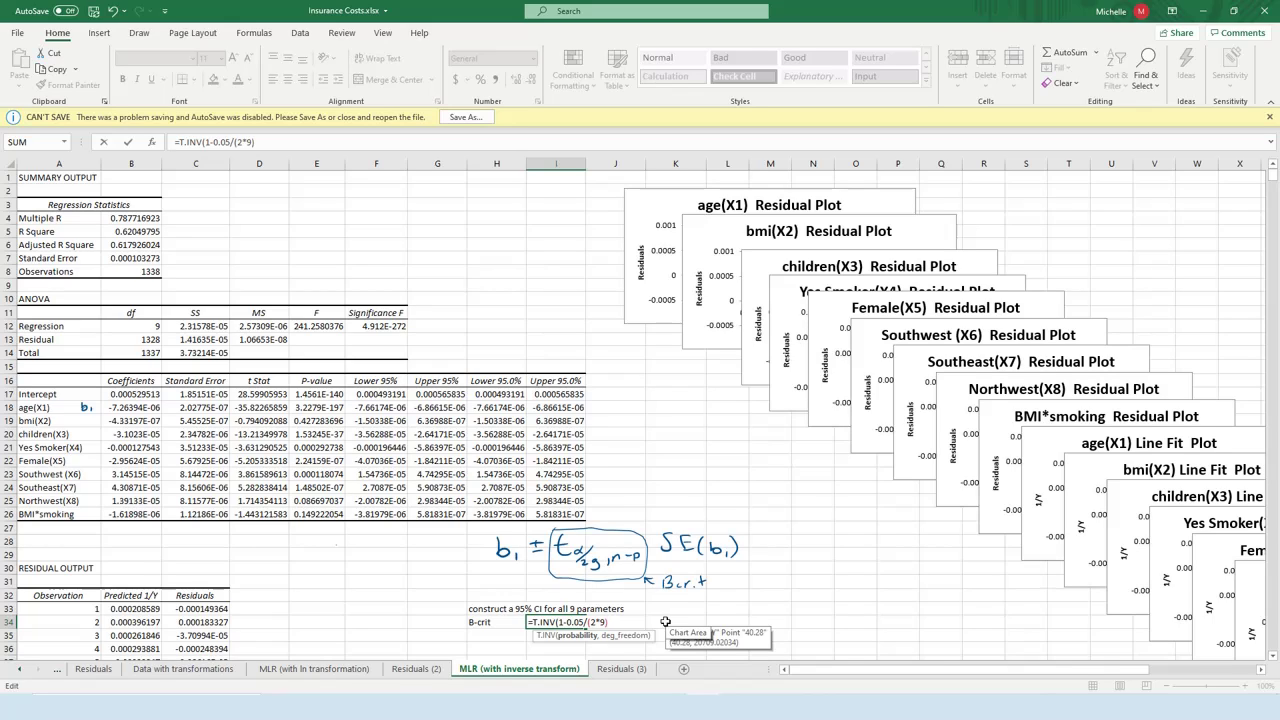
text(, 1338)
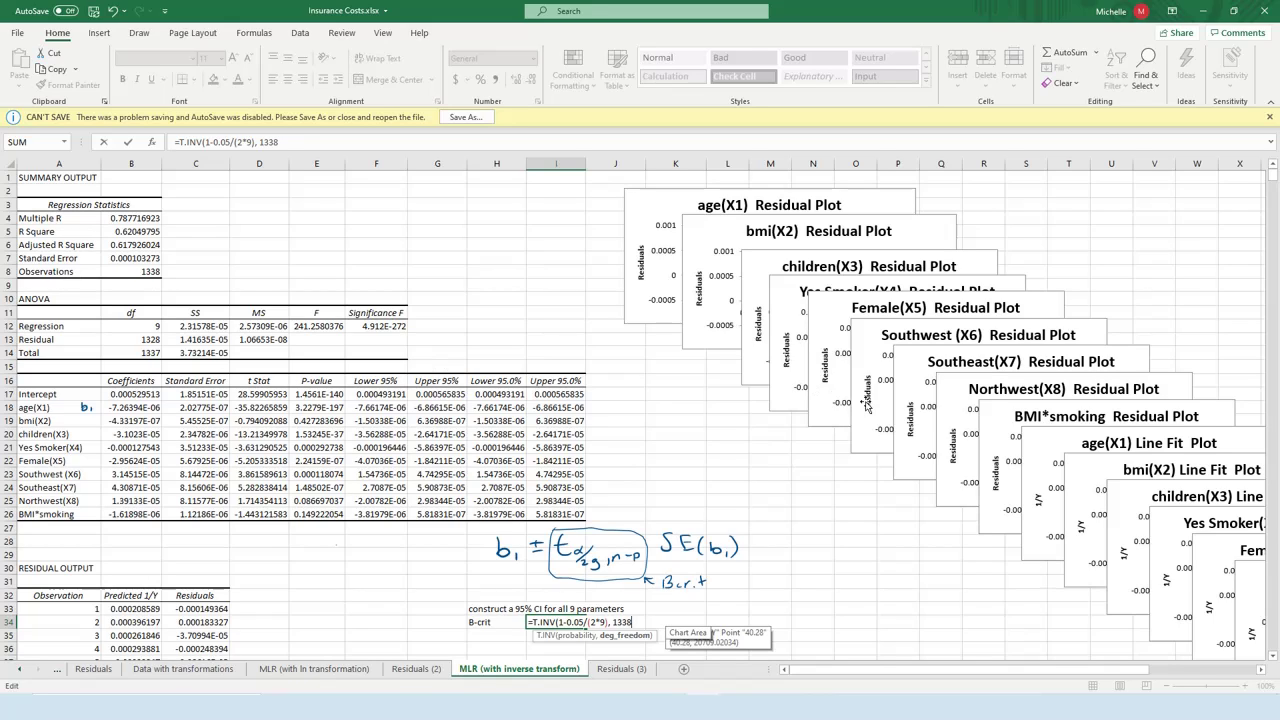
text(-10)
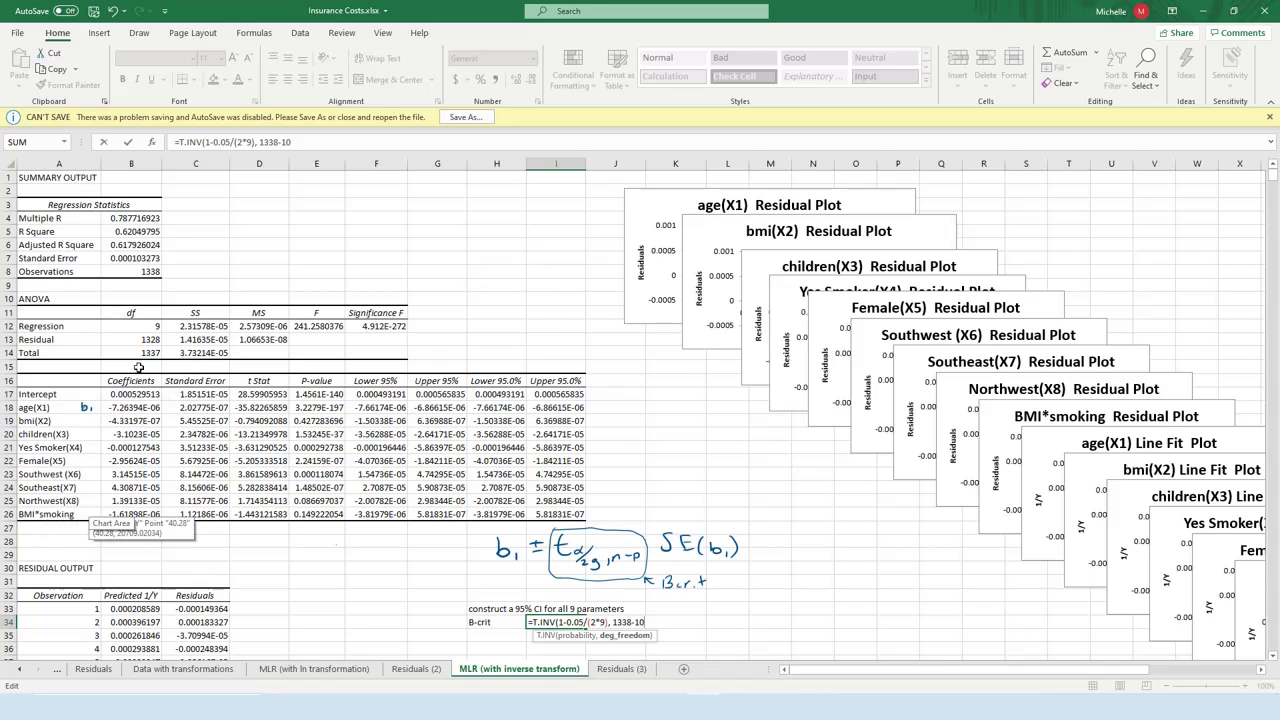
text())
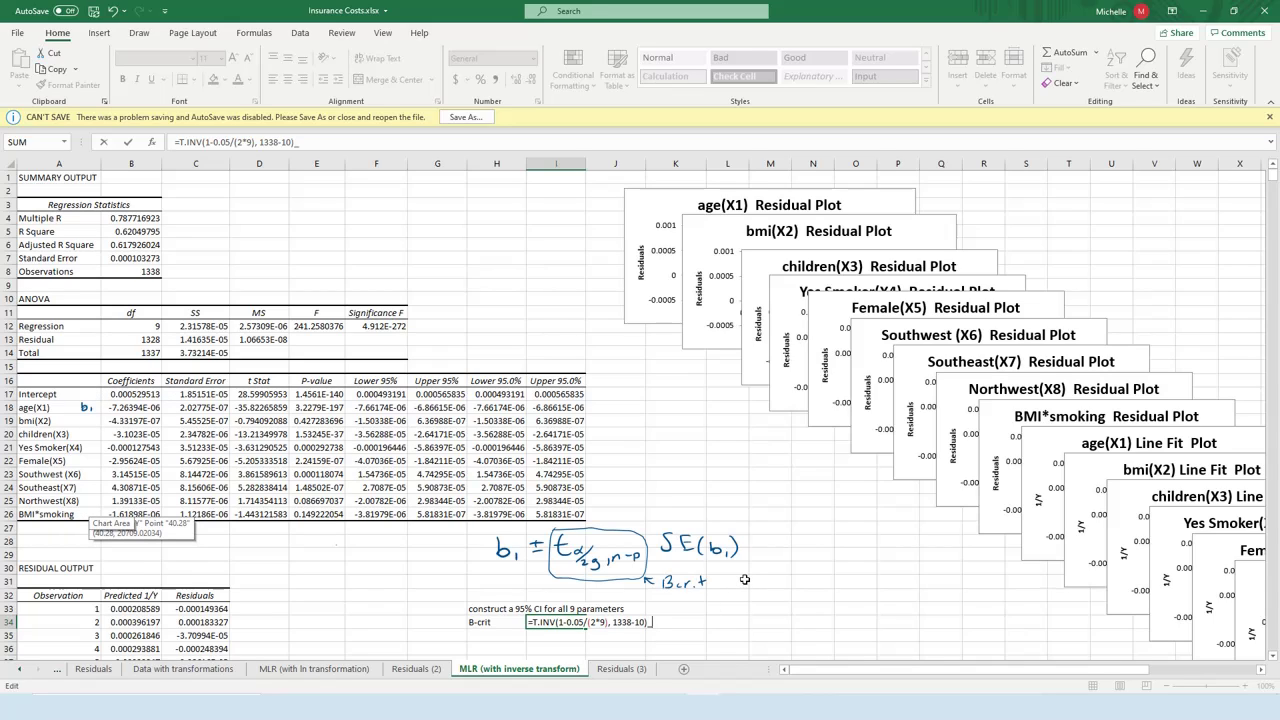
key(Return)
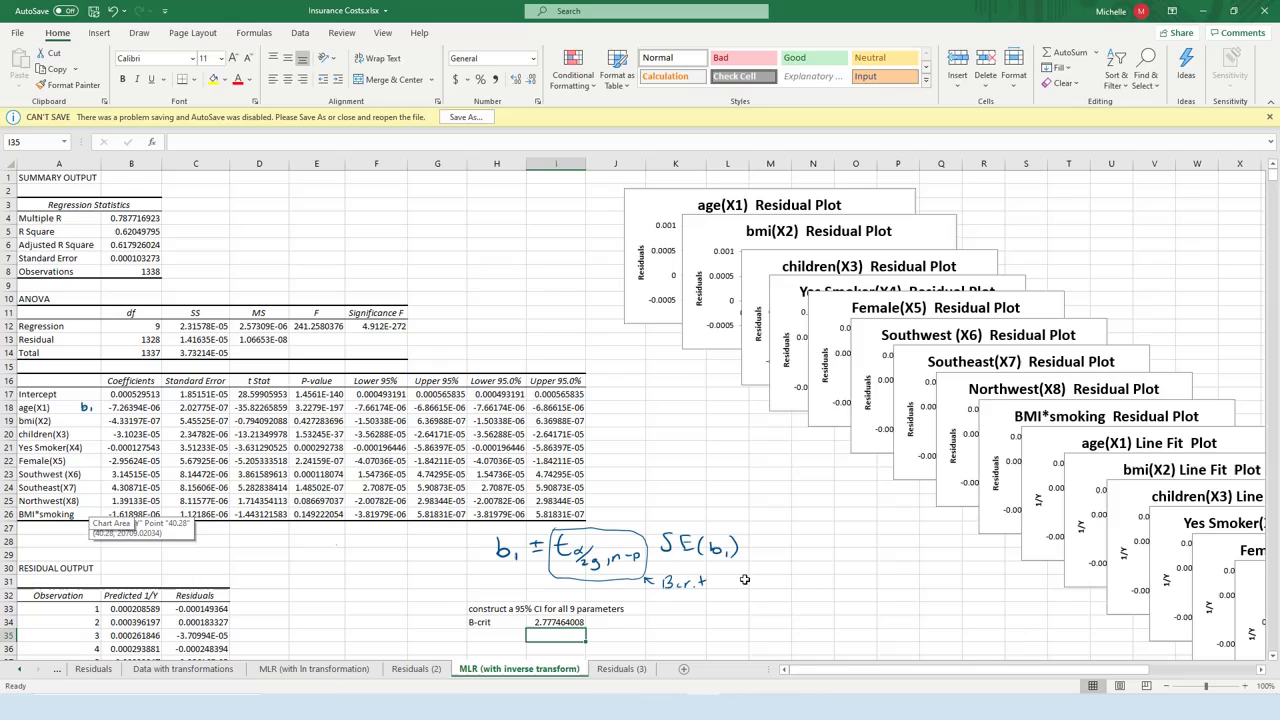
- Add the column headings 'Lower Bon CI' and 'Upper Bon CI' in J16 and K16
click(596, 377)
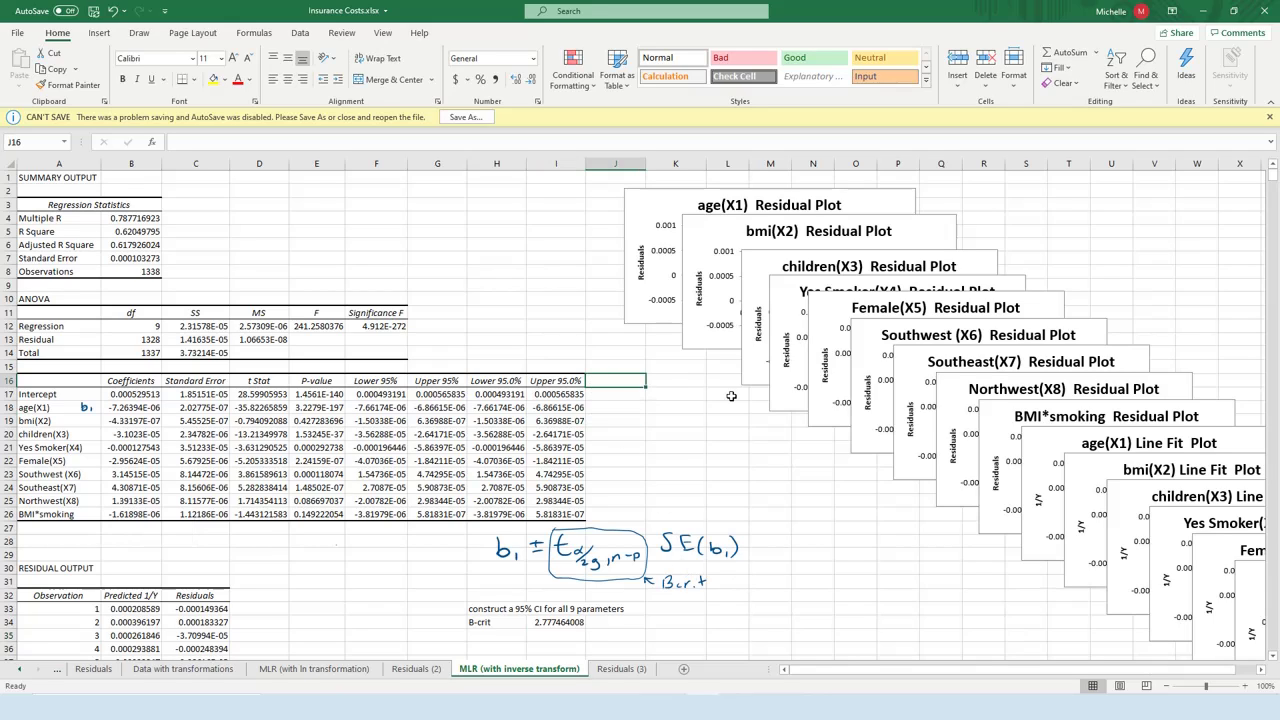
text(Lower)
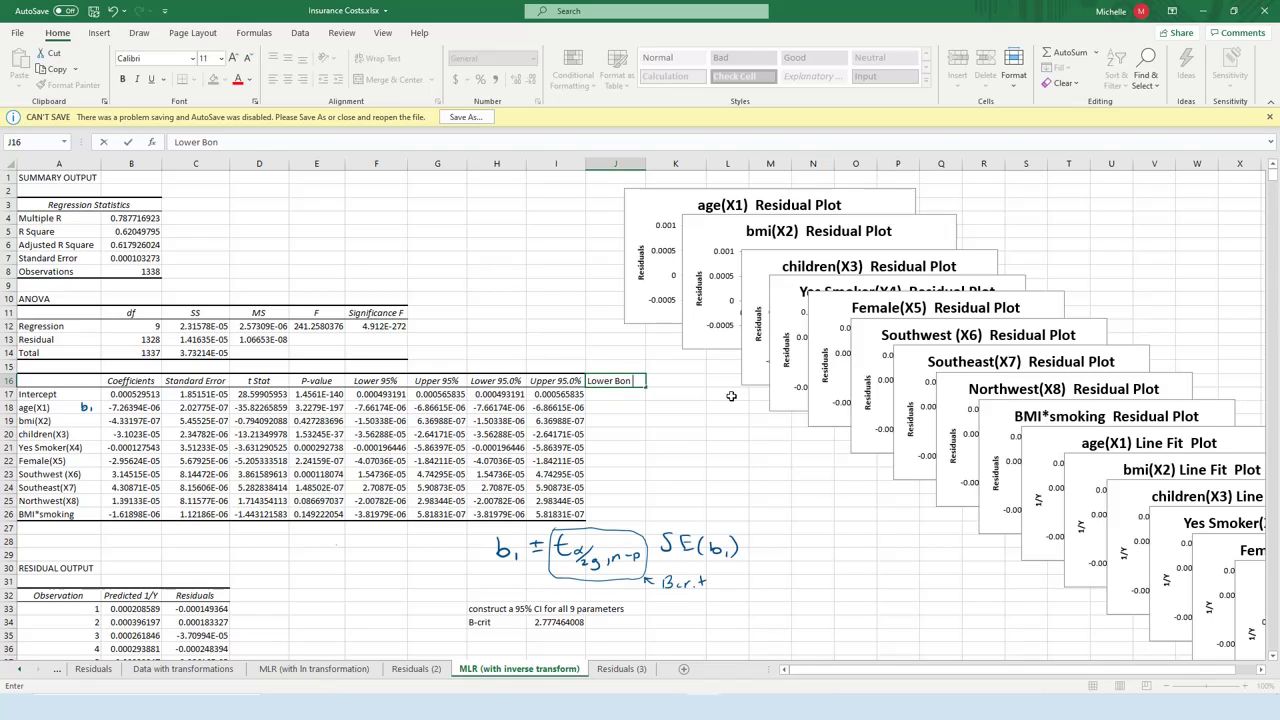
text(Bon CI)
key(Tab)
text(Upper)
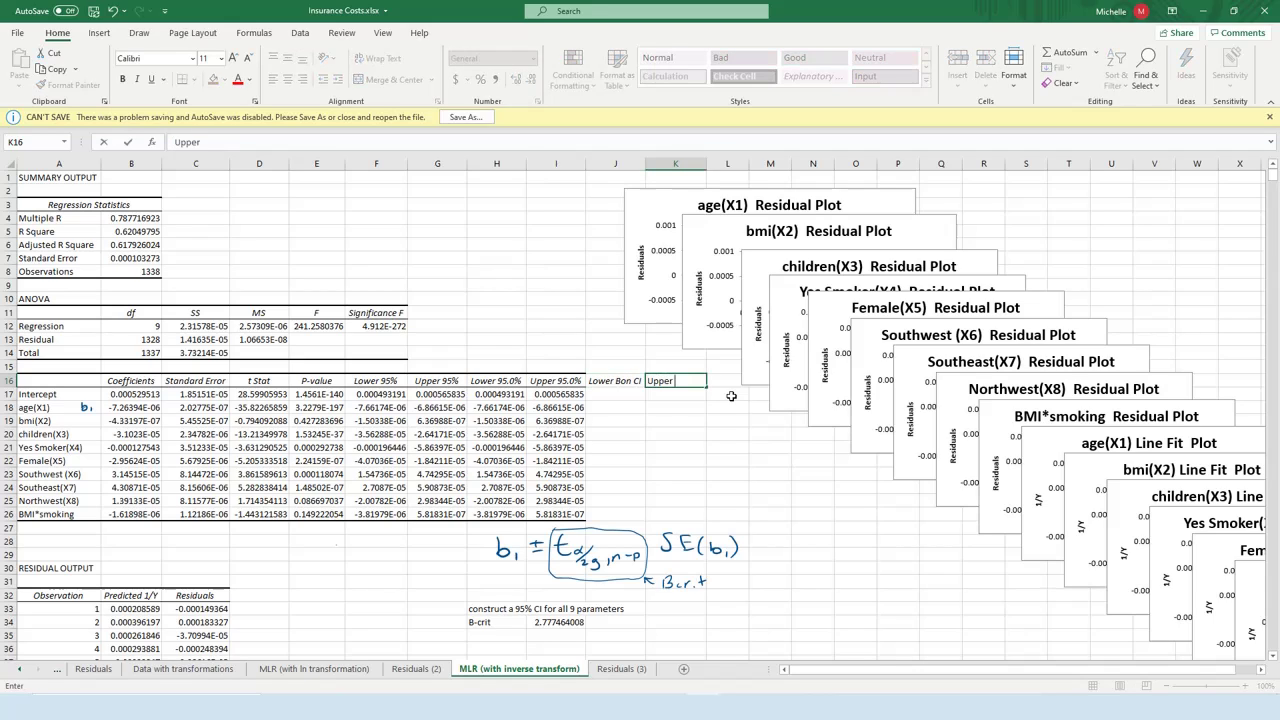
text( Bon CI)
key(Return)
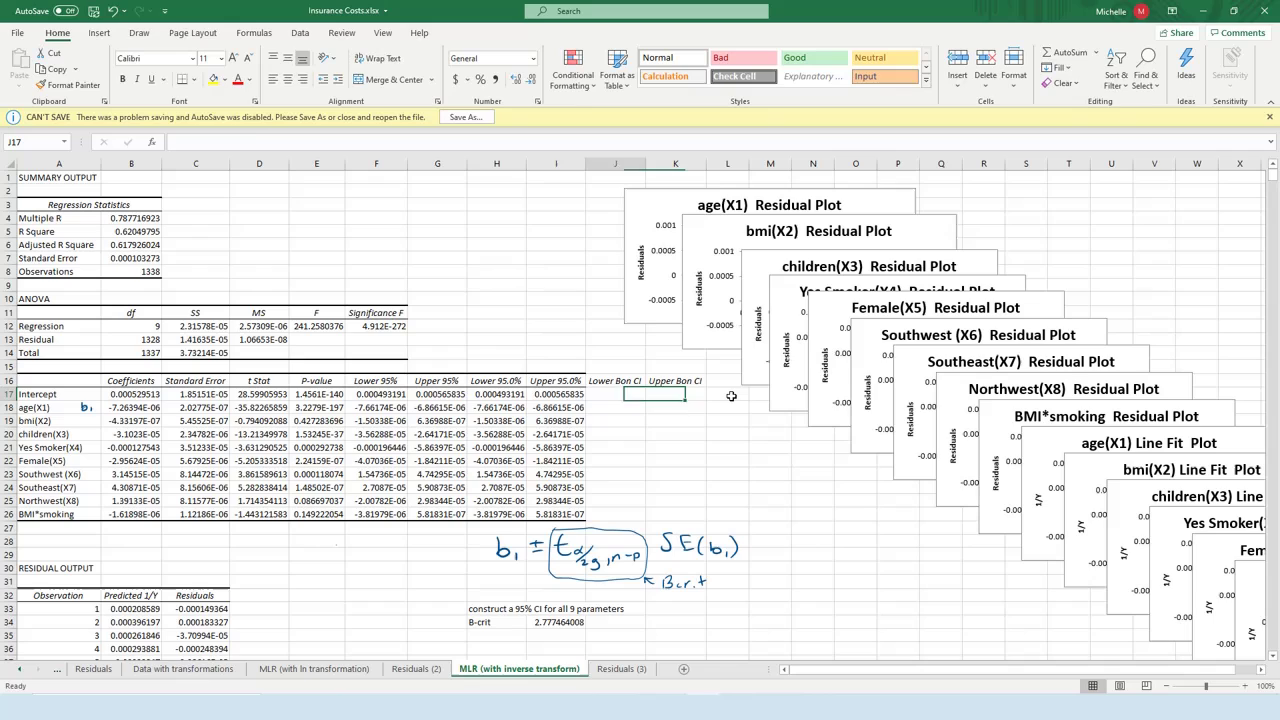
- Enter =B17-$I$34*C17 in J17, giving the intercept's lower bound 0.000478088
key(Right)
text(=)
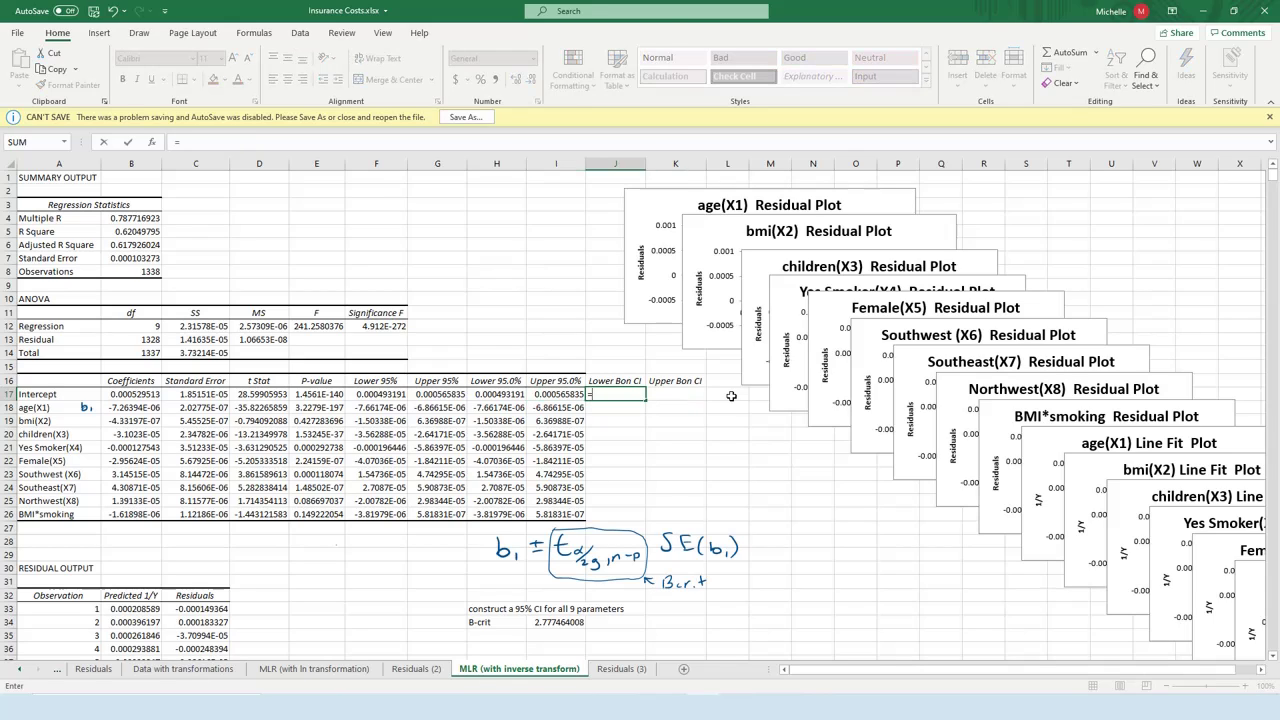
click(142, 394)
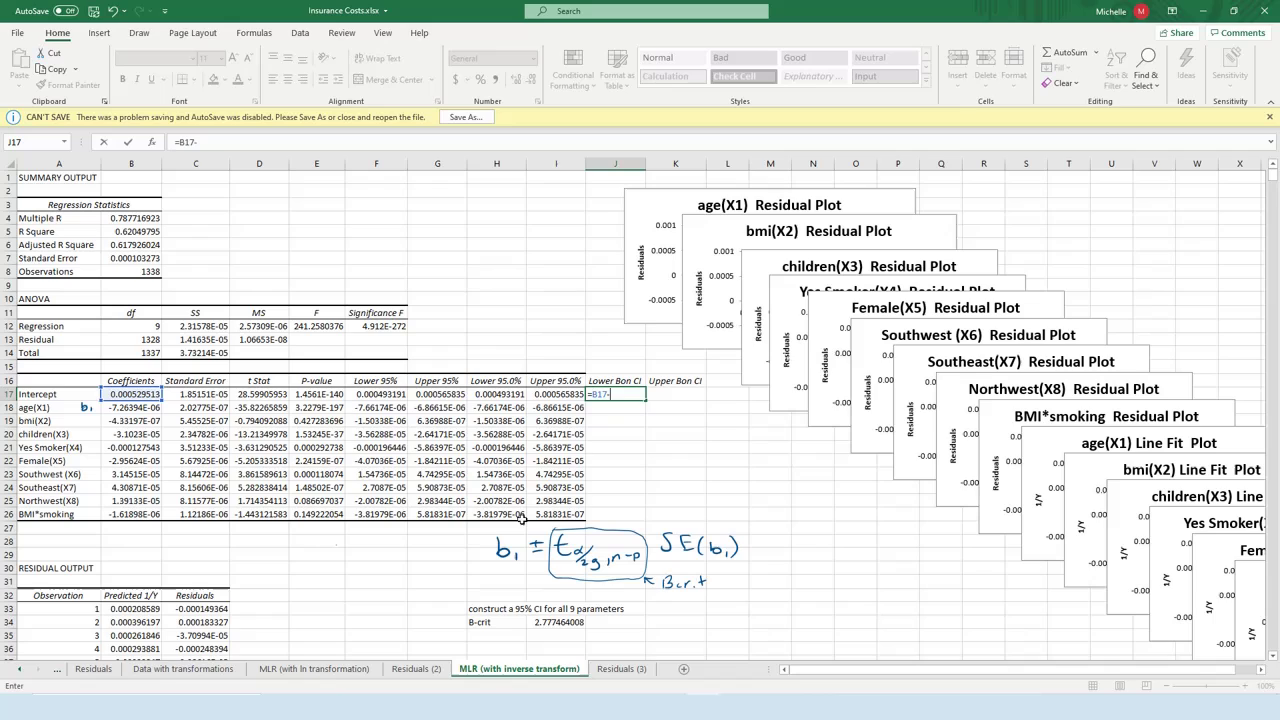
text(-)
click(555, 622)
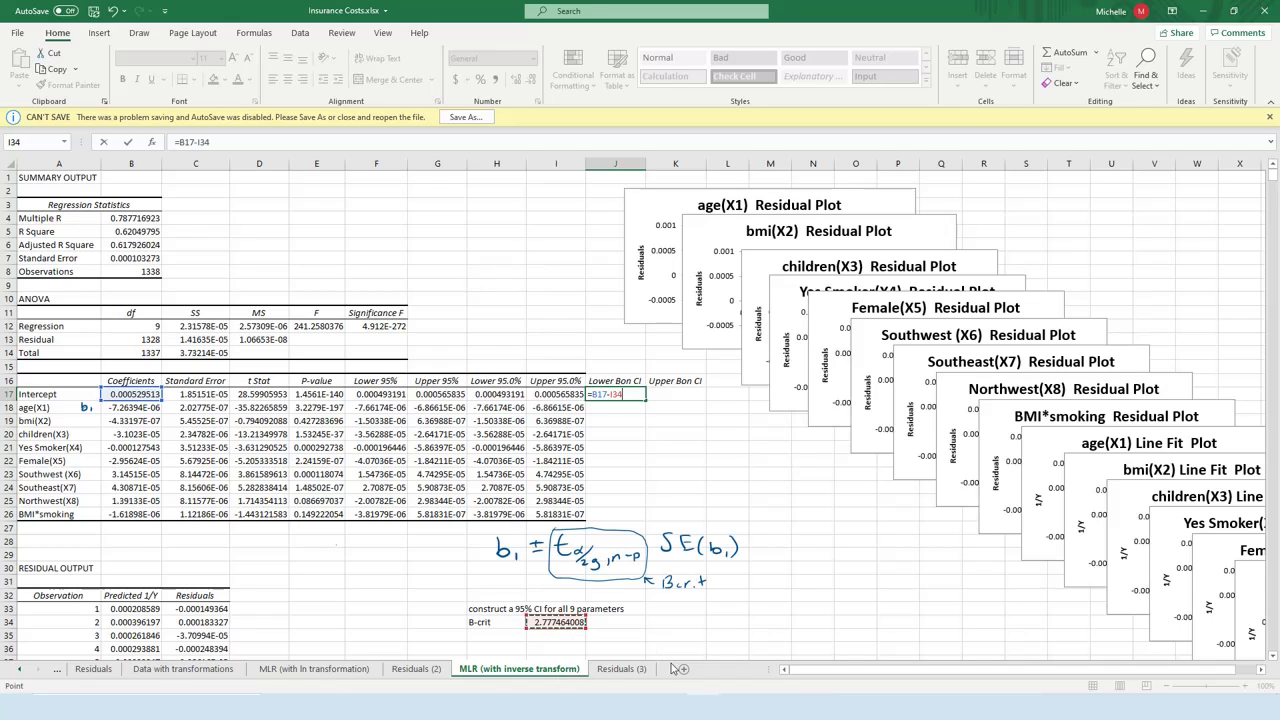
click(612, 394)
key(F4)
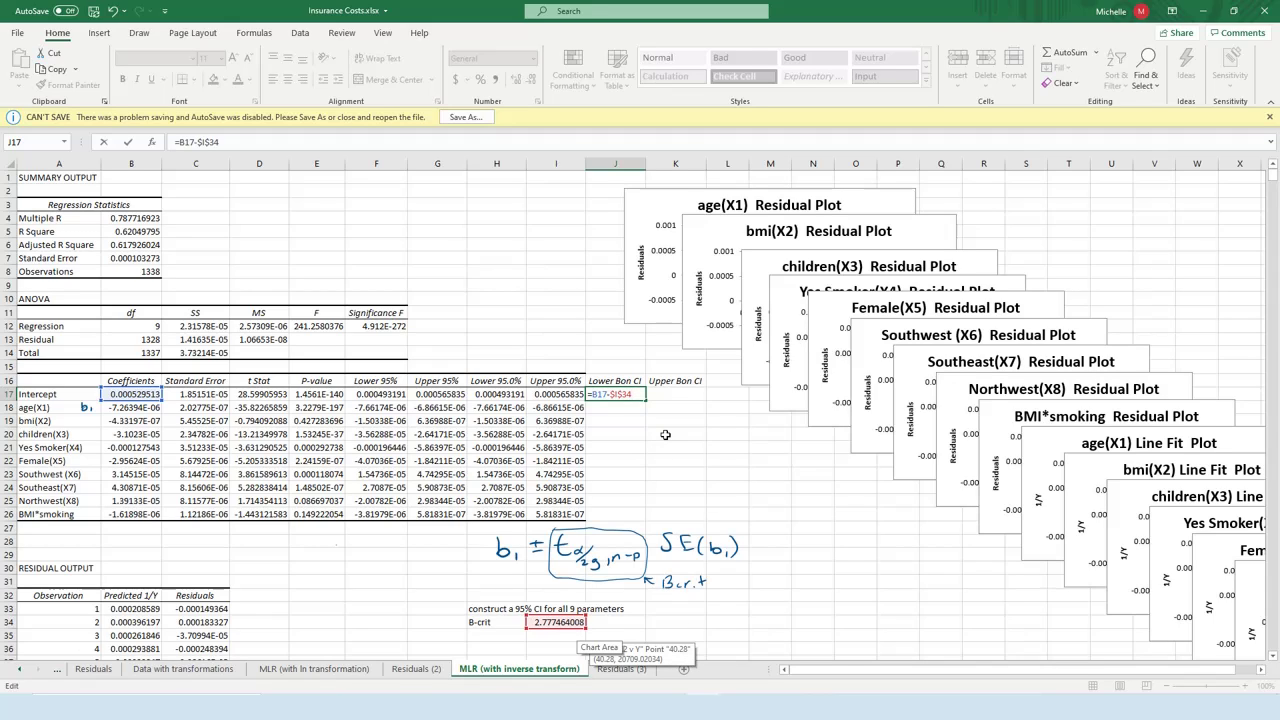
text(*)
click(170, 396)
key(Return)
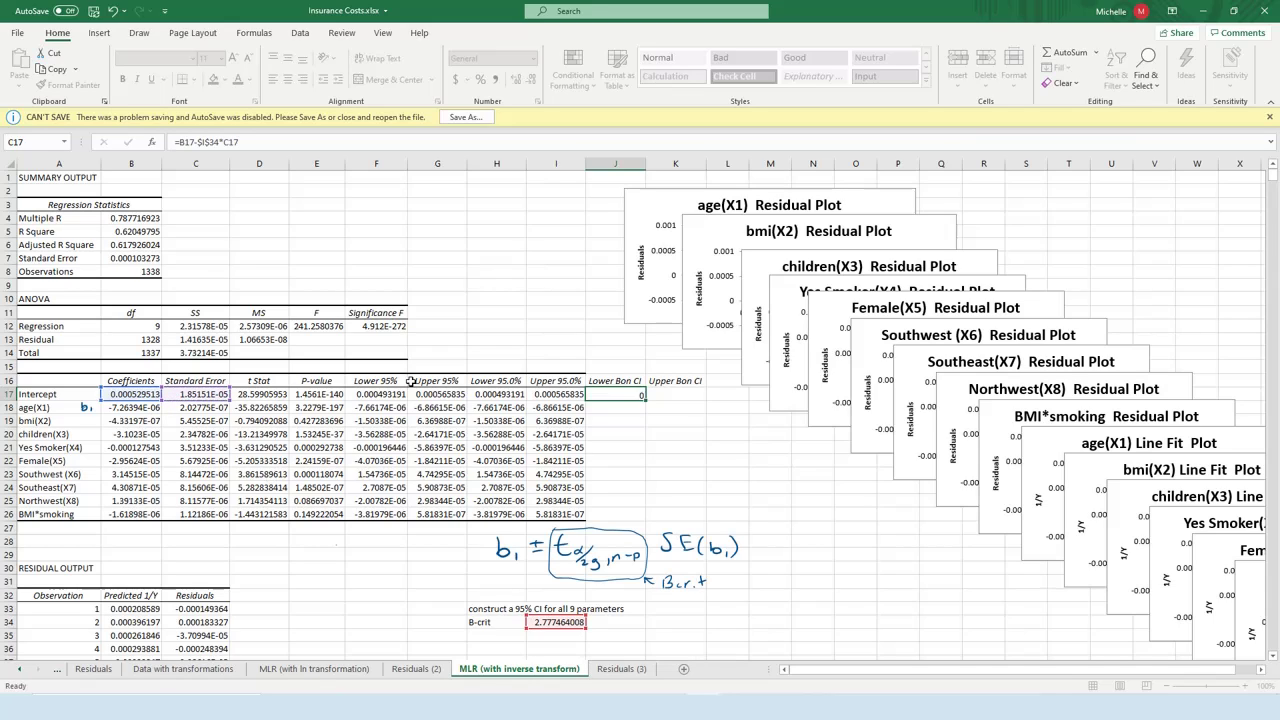
- Start the intercept's upper-bound formula in K17 by referencing J17
click(673, 395)
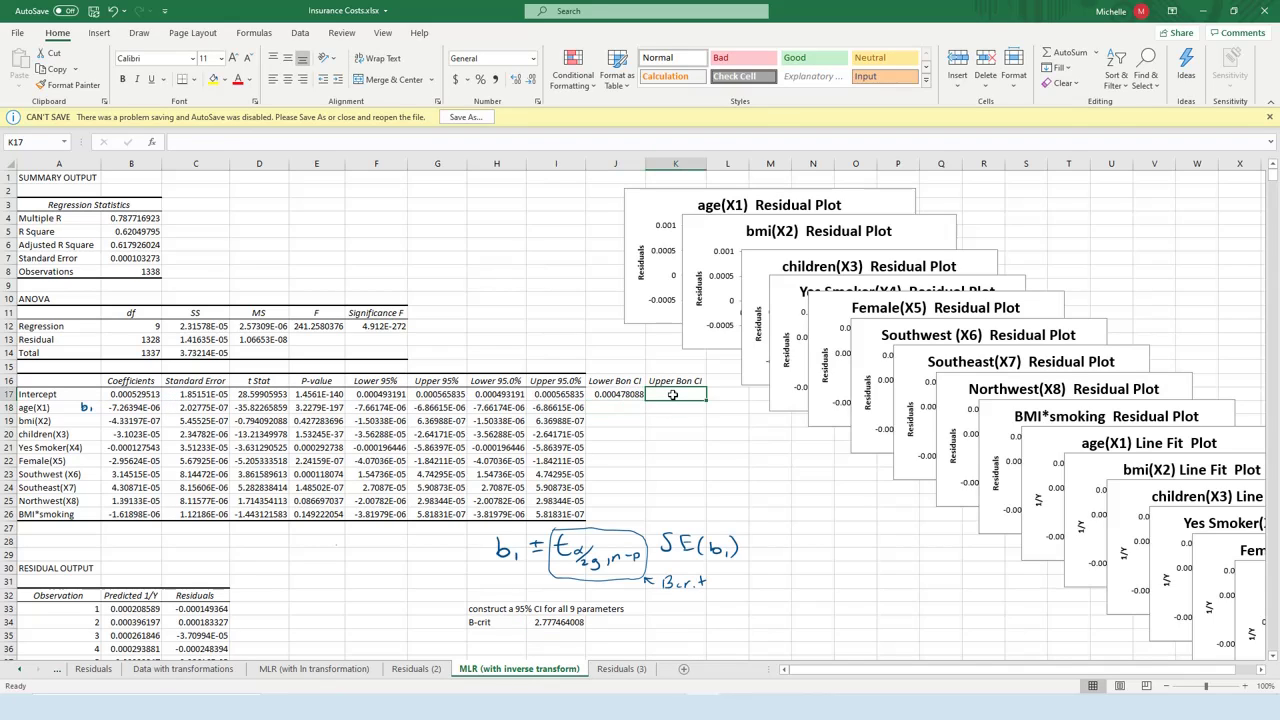
text(=)
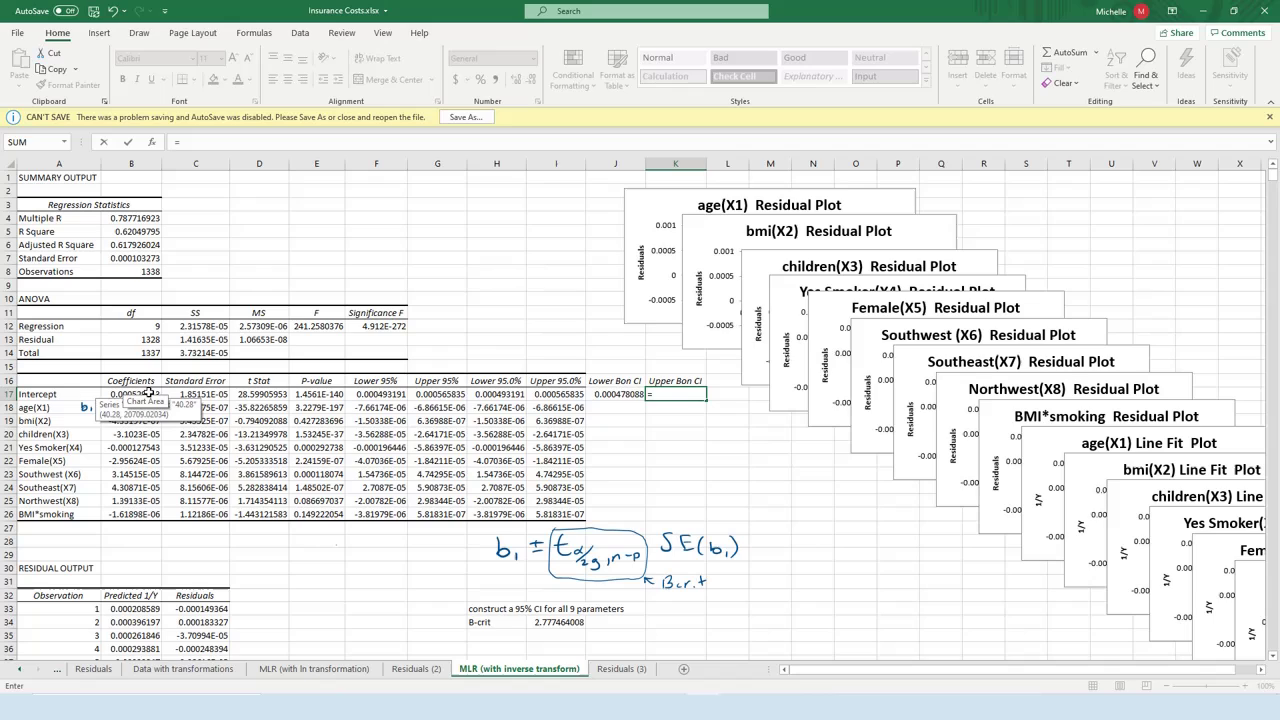
click(615, 394)
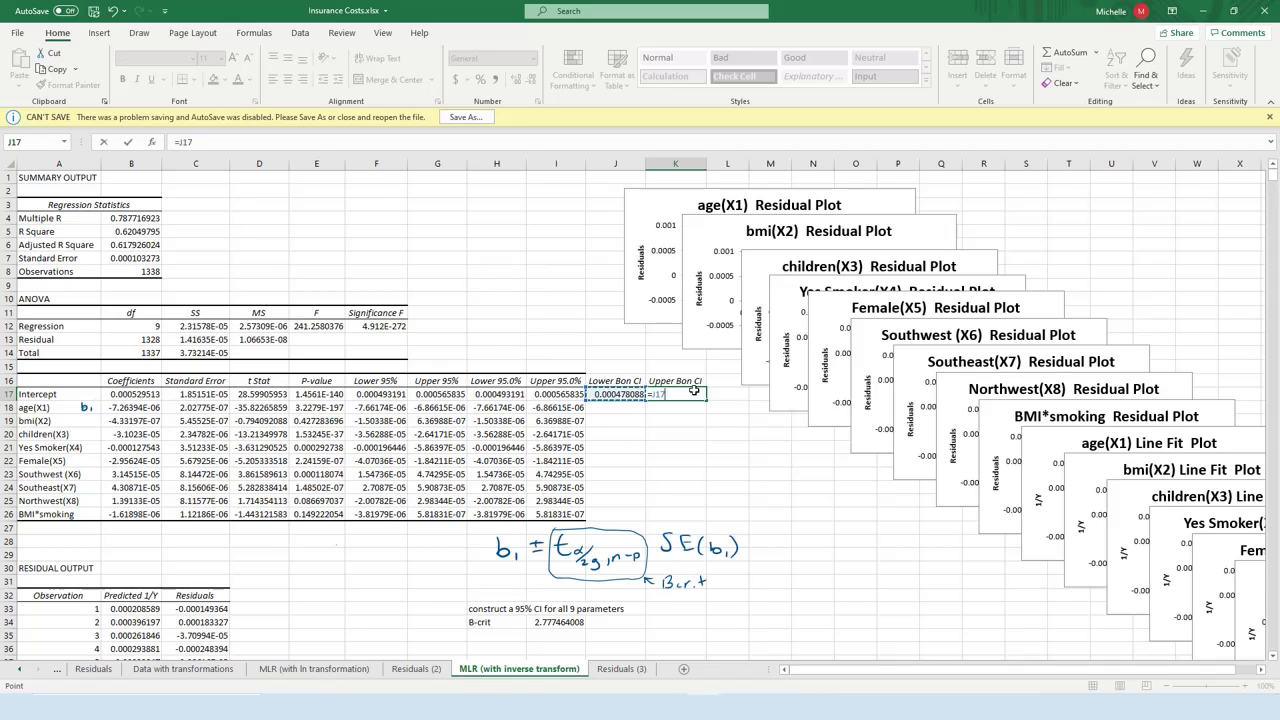
- Abandon the K17 upper-bound formula and clear the intercept's lower bound in J17
key(BackSpace)
key(BackSpace)
key(BackSpace)
key(BackSpace)
key(Escape)
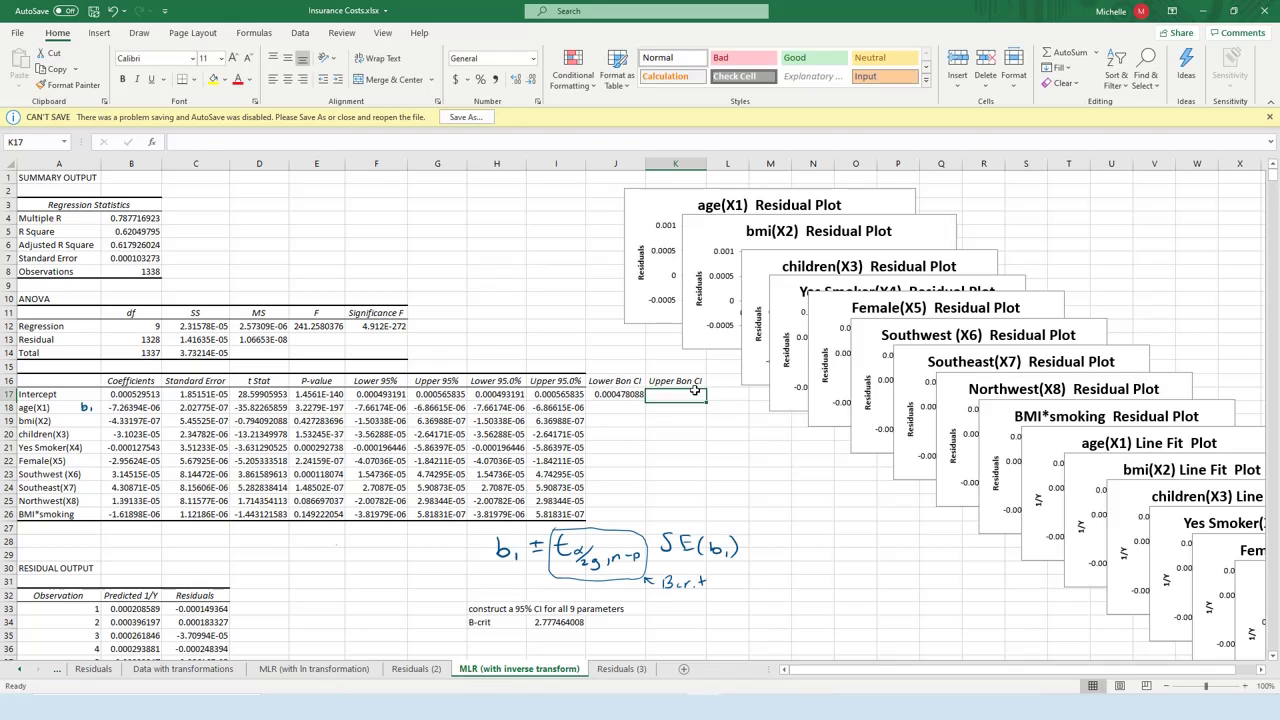
key(Left)
key(Delete)
- Enter =B18-$I$34*C18 in J18, giving age(X1)'s lower bound -7.82714E-06
key(Down)
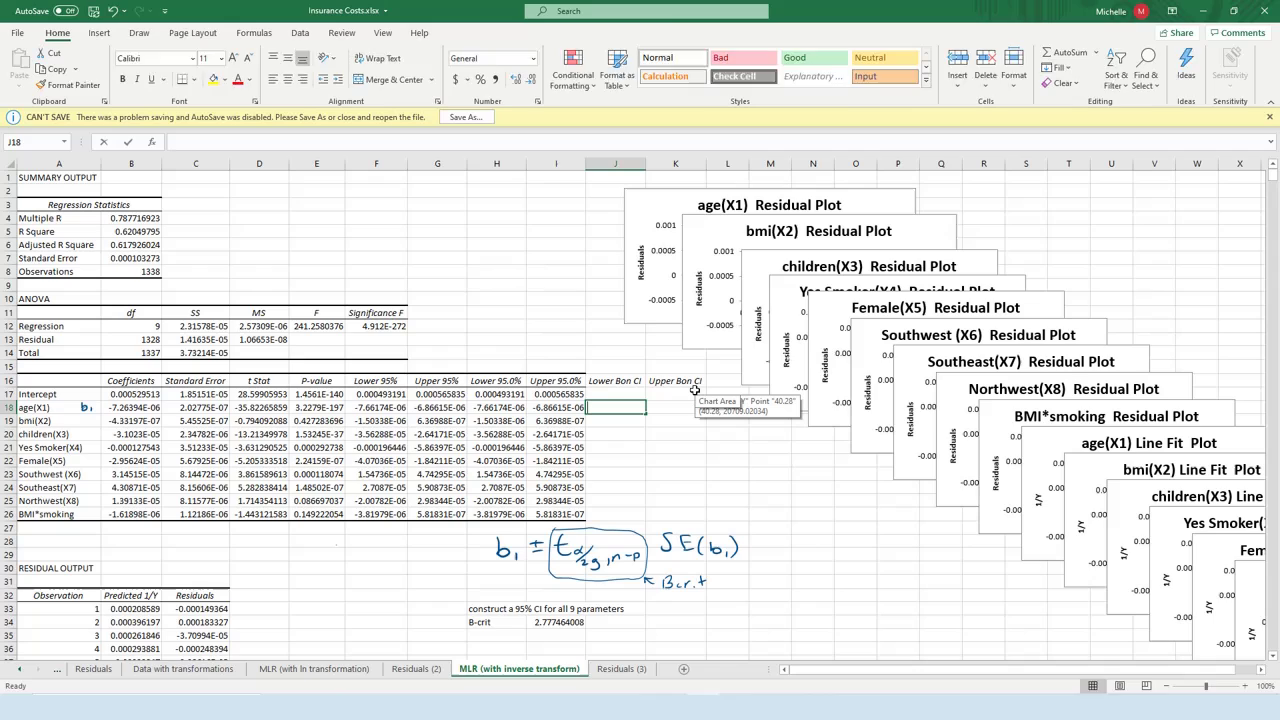
text(=)
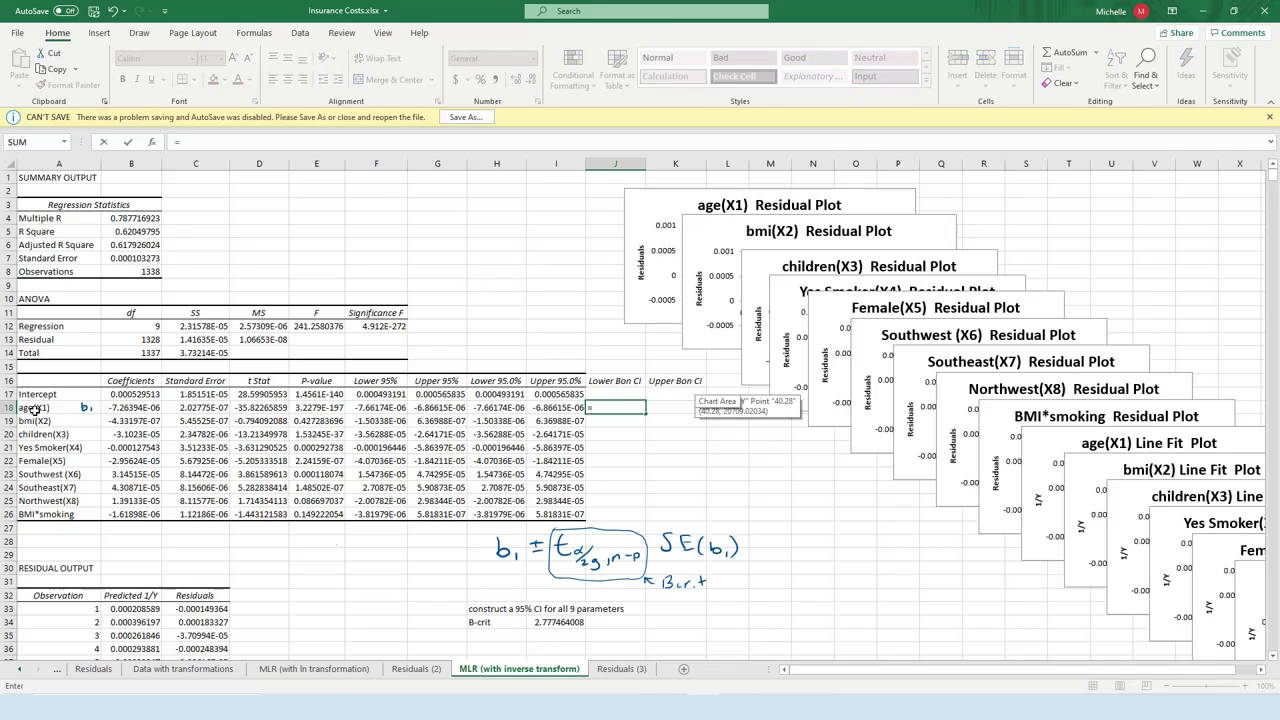
click(114, 409)
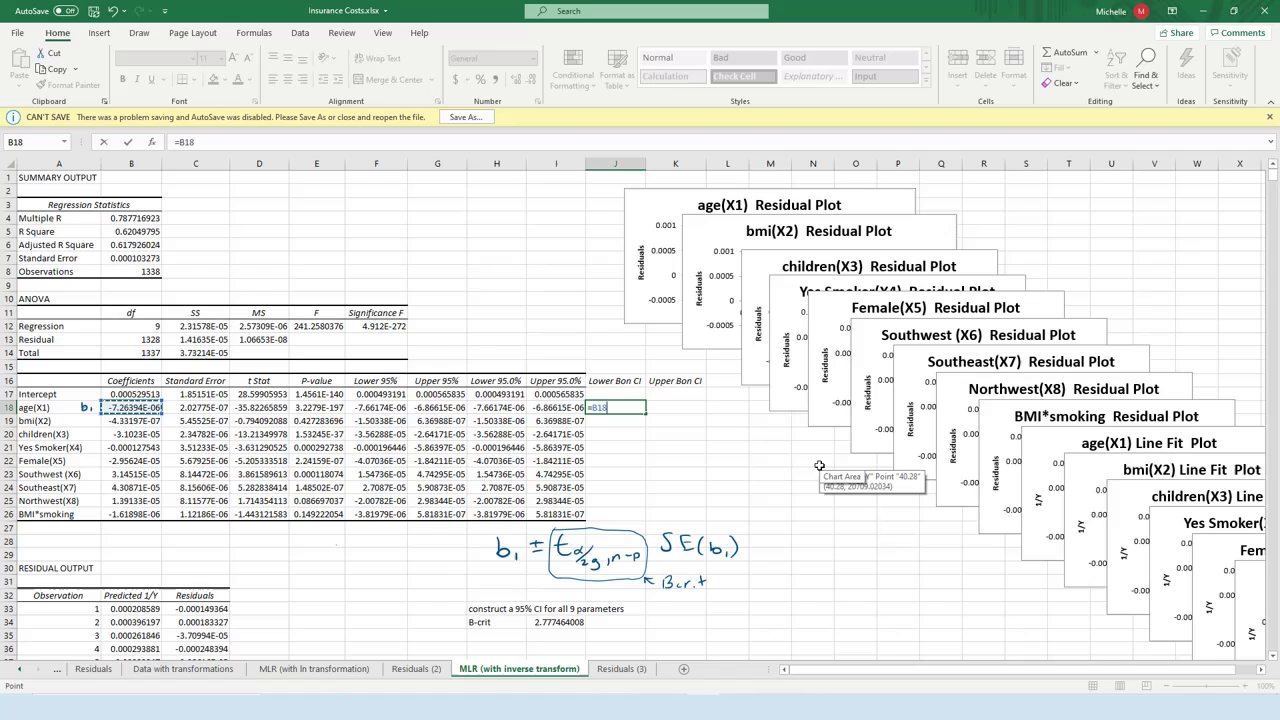
text(-)
click(537, 621)
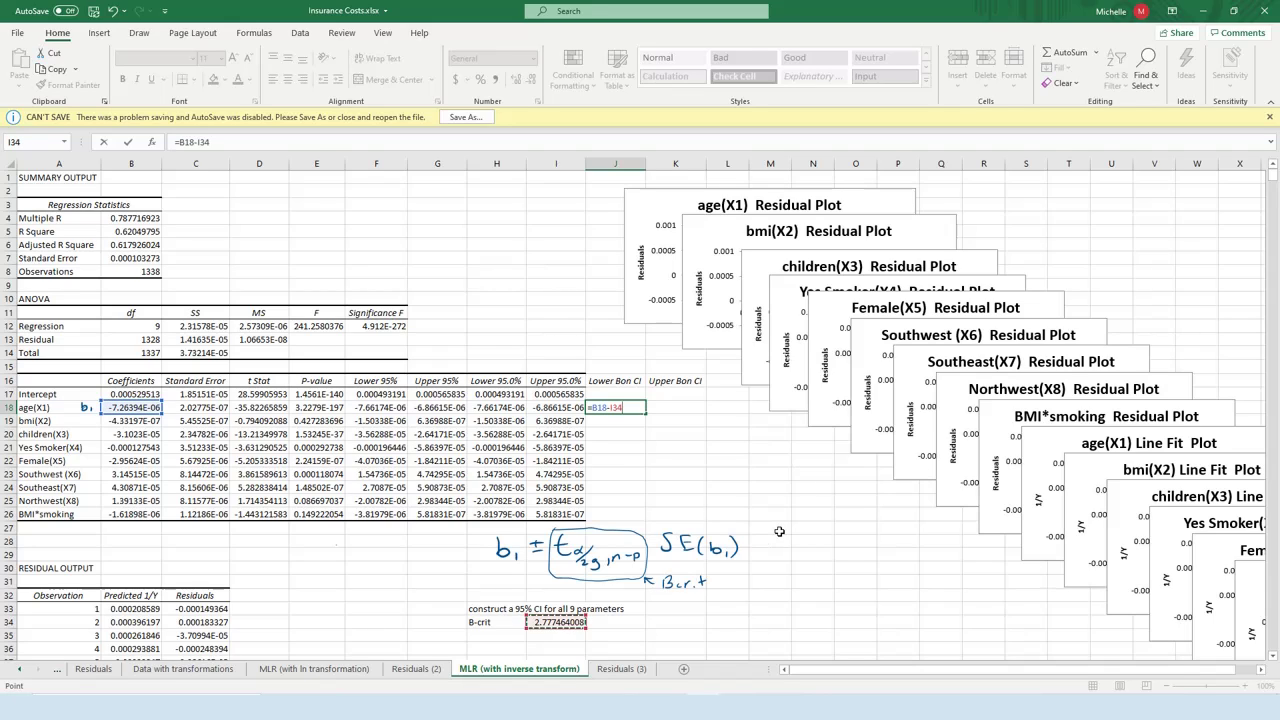
click(626, 408)
key(F4)
key(F4)
key(F4)
key(F4)
key(F4)
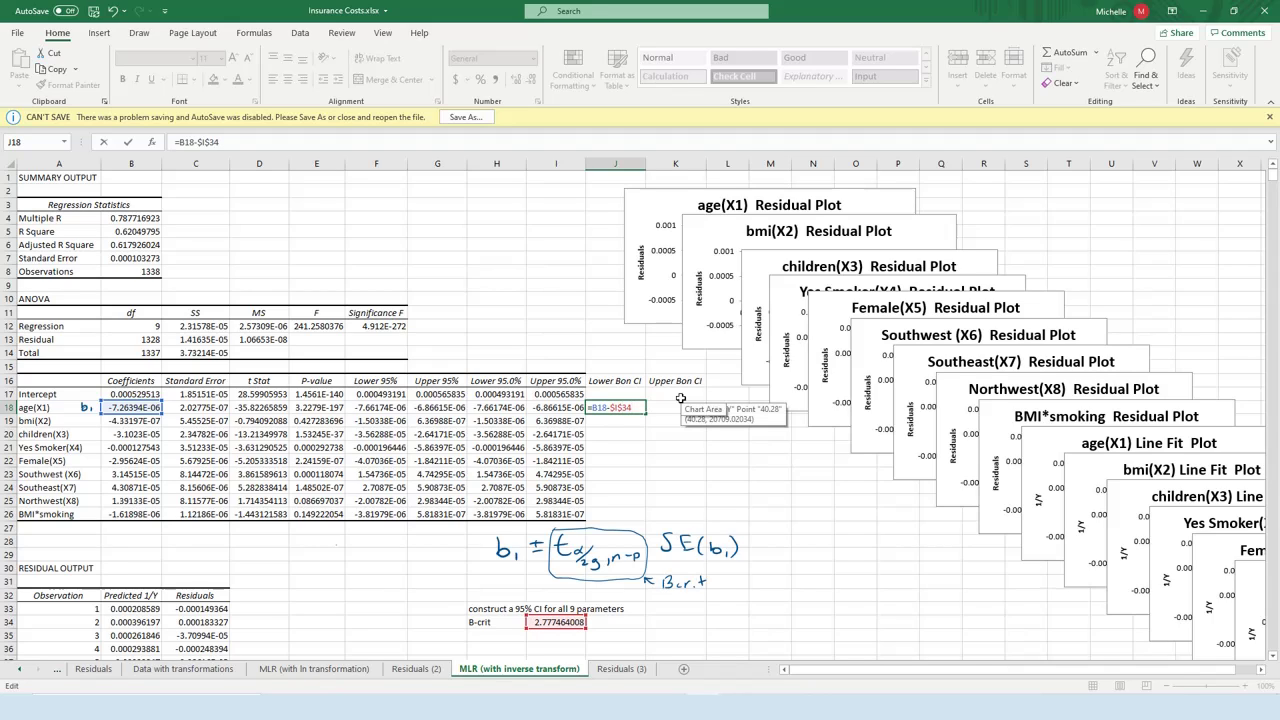
text(*)
click(192, 420)
click(200, 396)
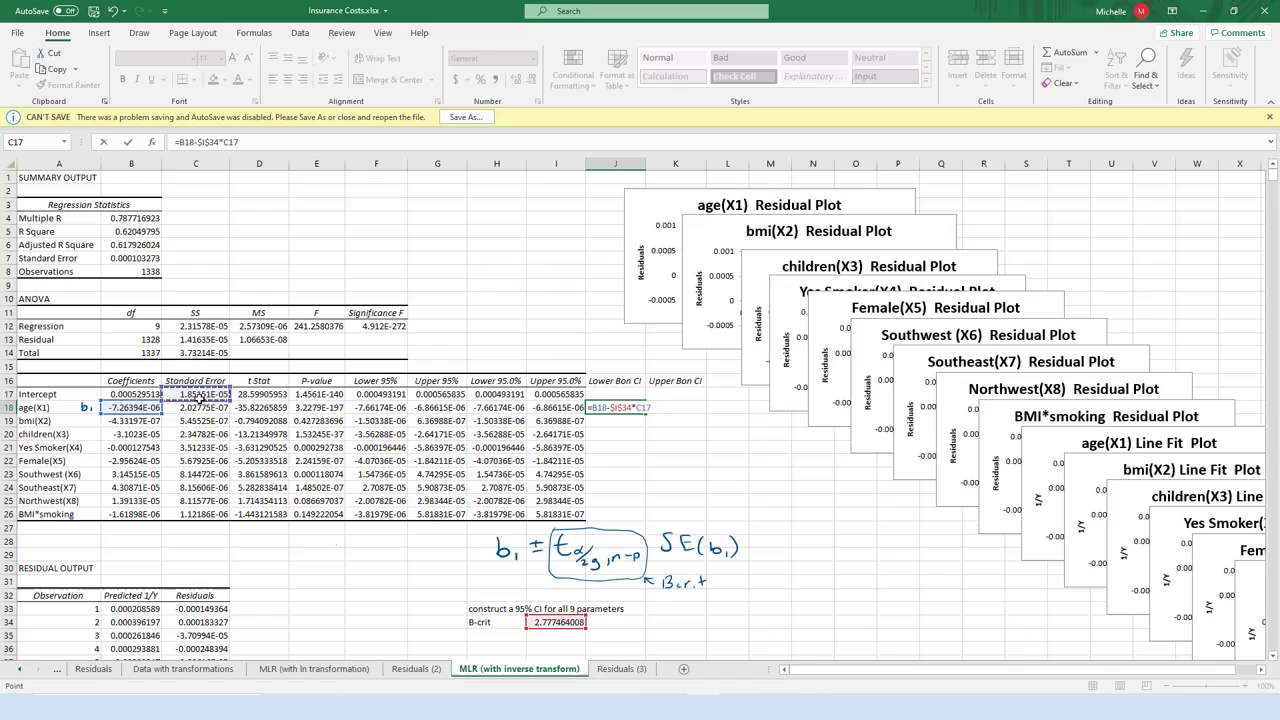
click(200, 408)
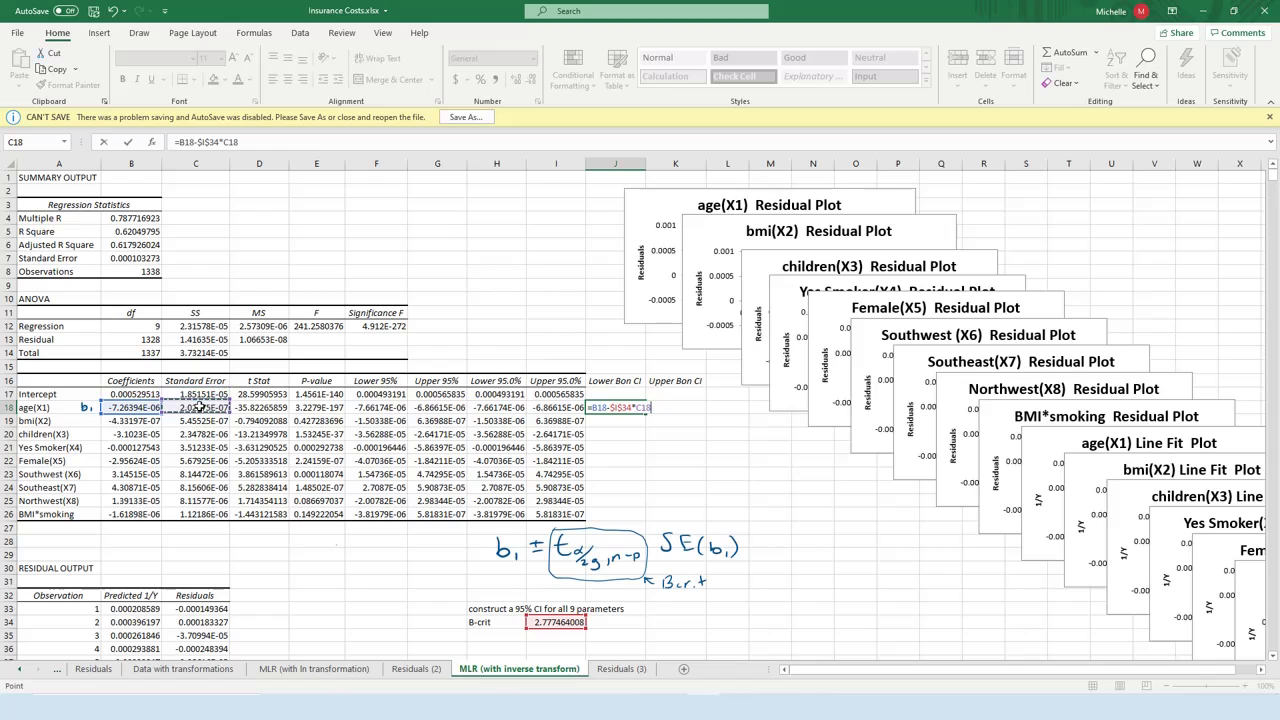
key(Return)
click(674, 407)
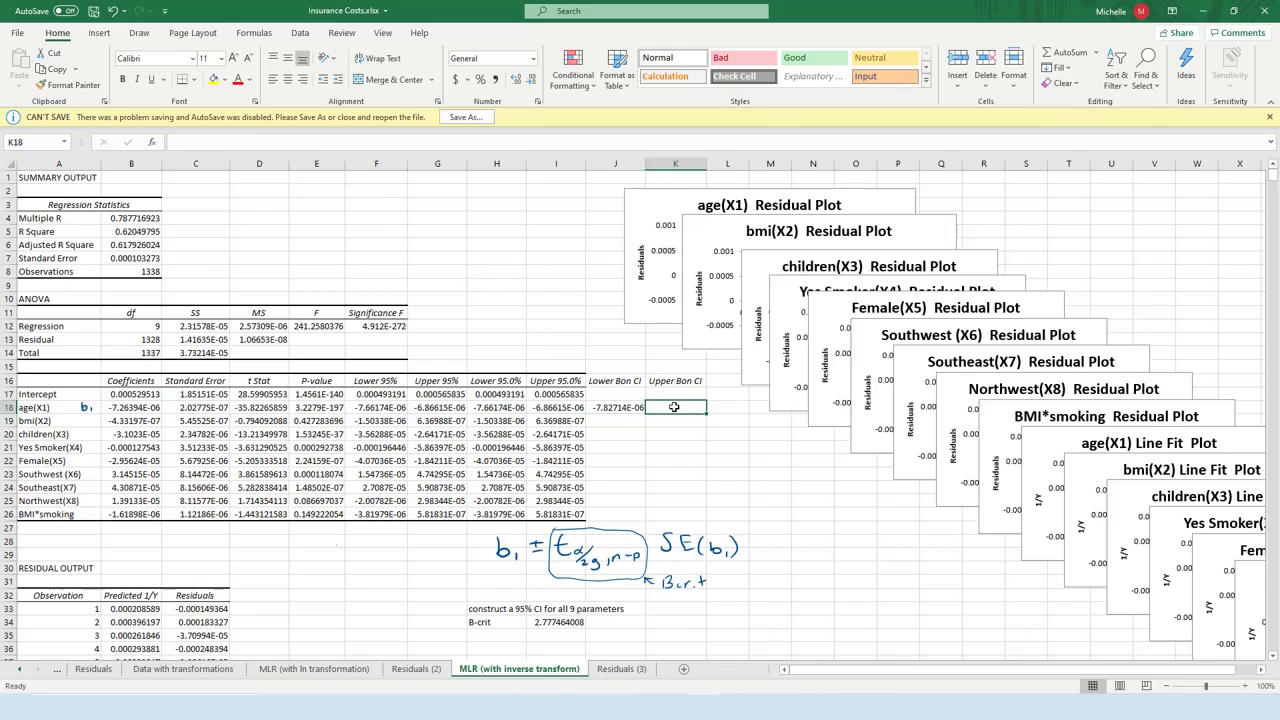
- Enter =B18+$I$34*C18 in K18, giving age(X1)'s upper bound -6.70074E-06
text(=)
click(122, 410)
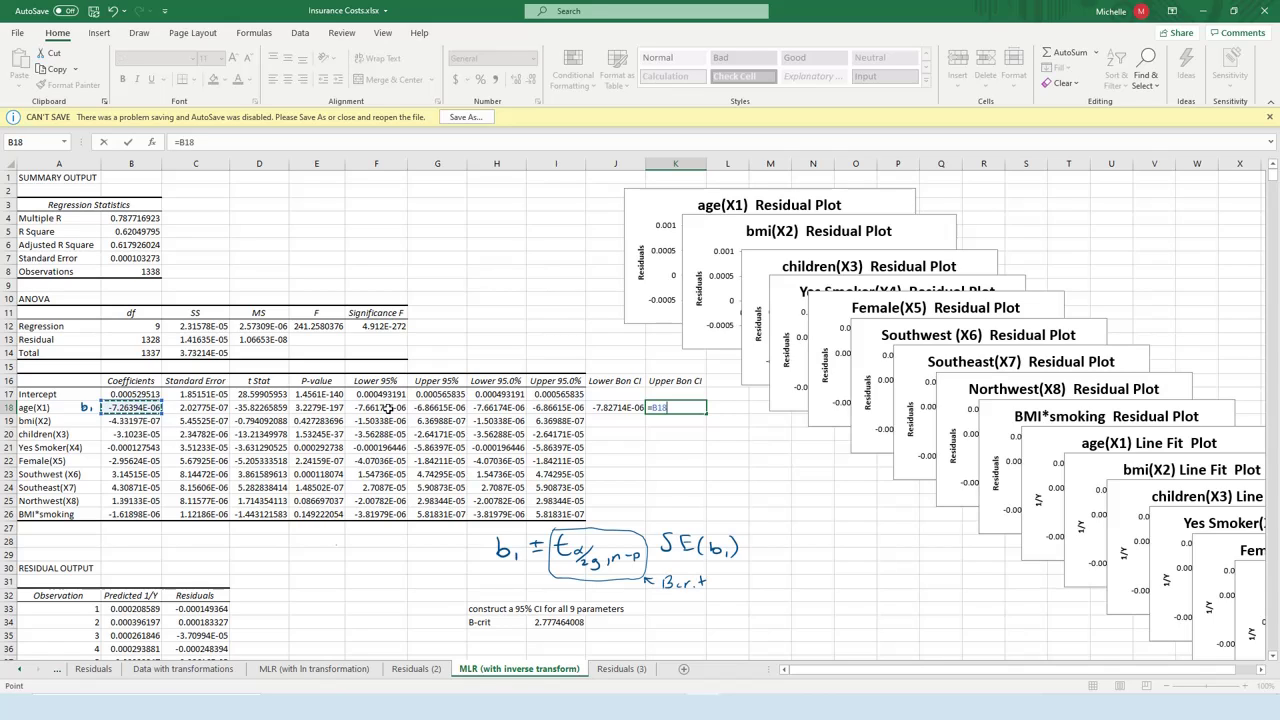
text(+)
click(565, 621)
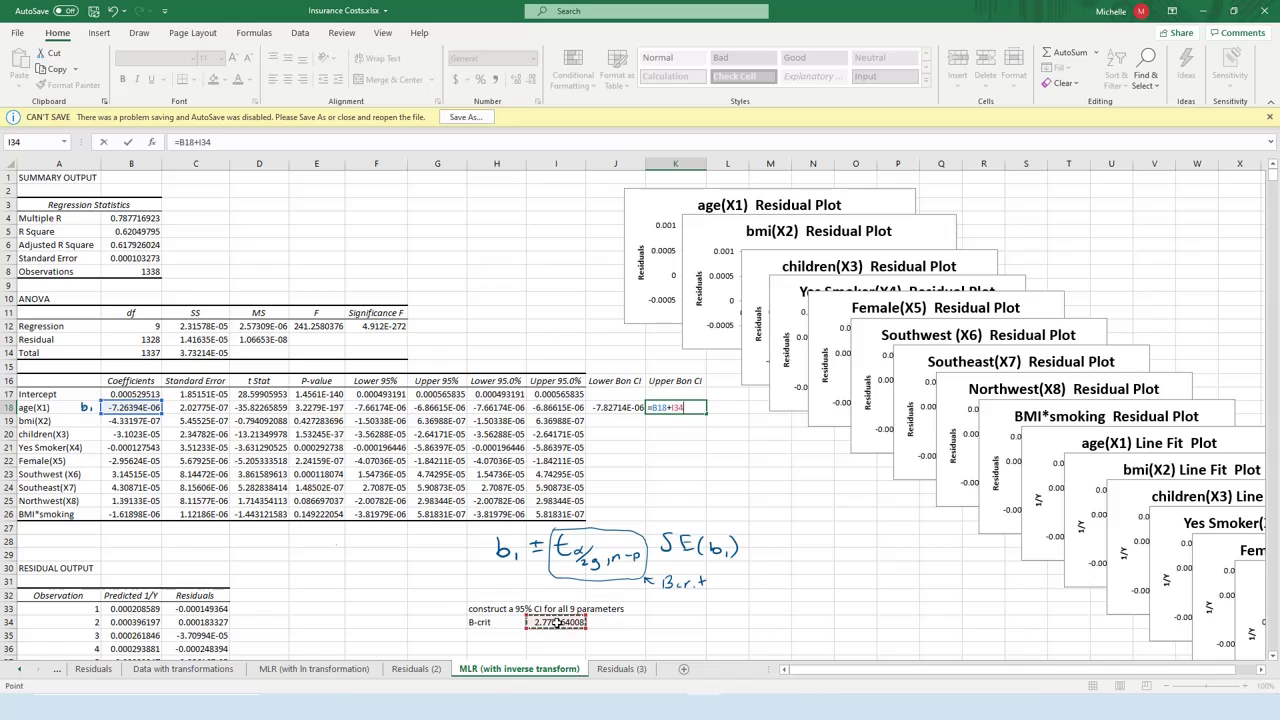
click(671, 407)
text($I$)
click(682, 407)
text($34)
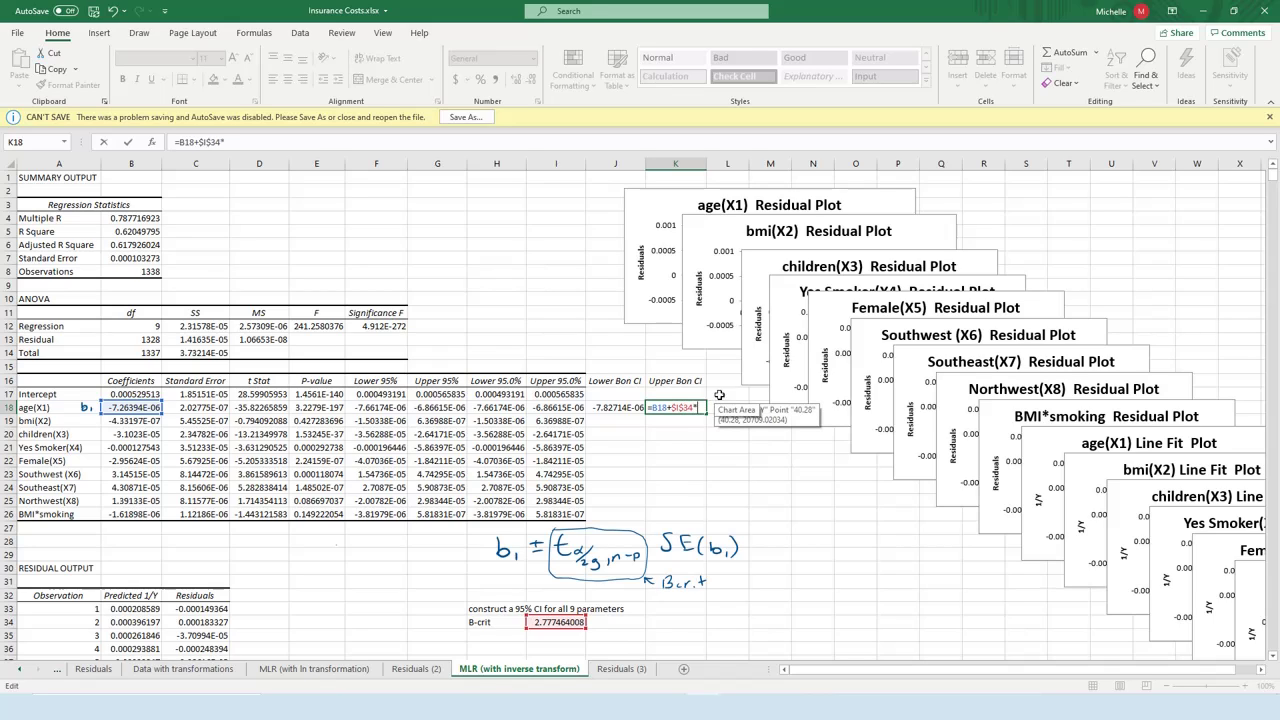
text(*)
click(210, 407)
key(Return)
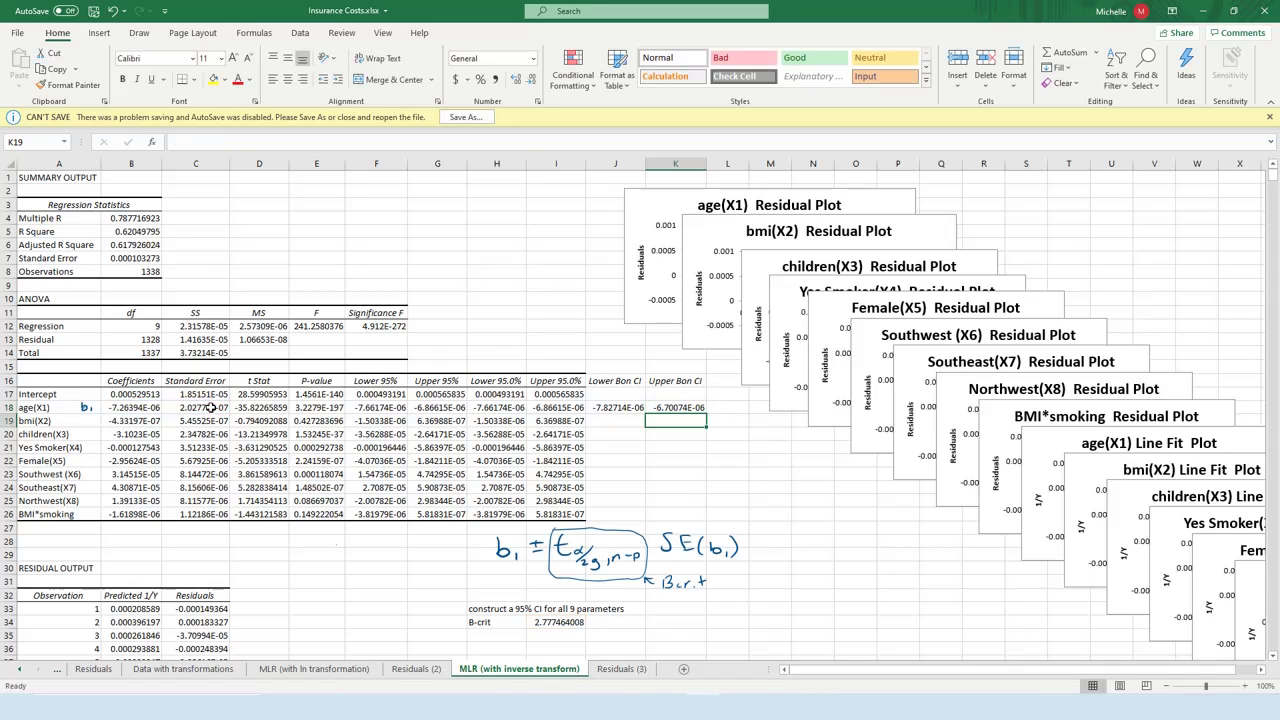
- Copy the J18:K18 bound formulas down through row 26 (BMI*smoking)
click(604, 428)
drag(605, 408, 690, 408)
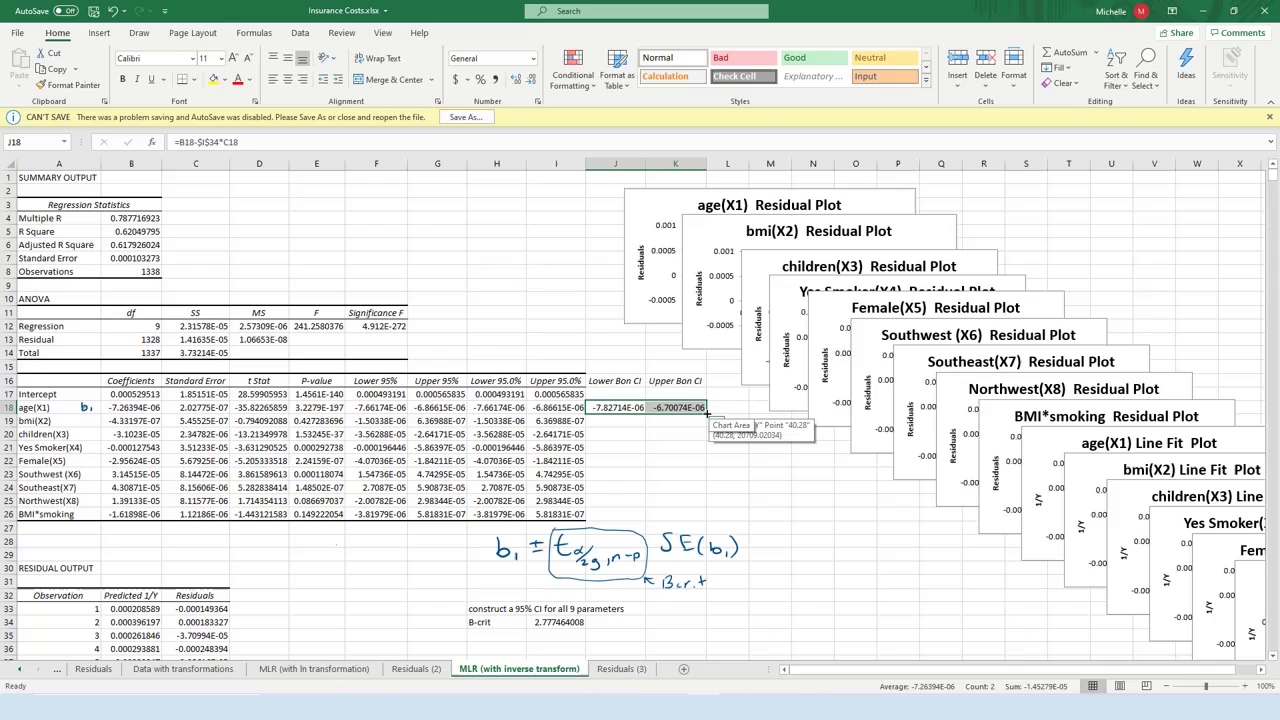
drag(707, 413, 710, 514)
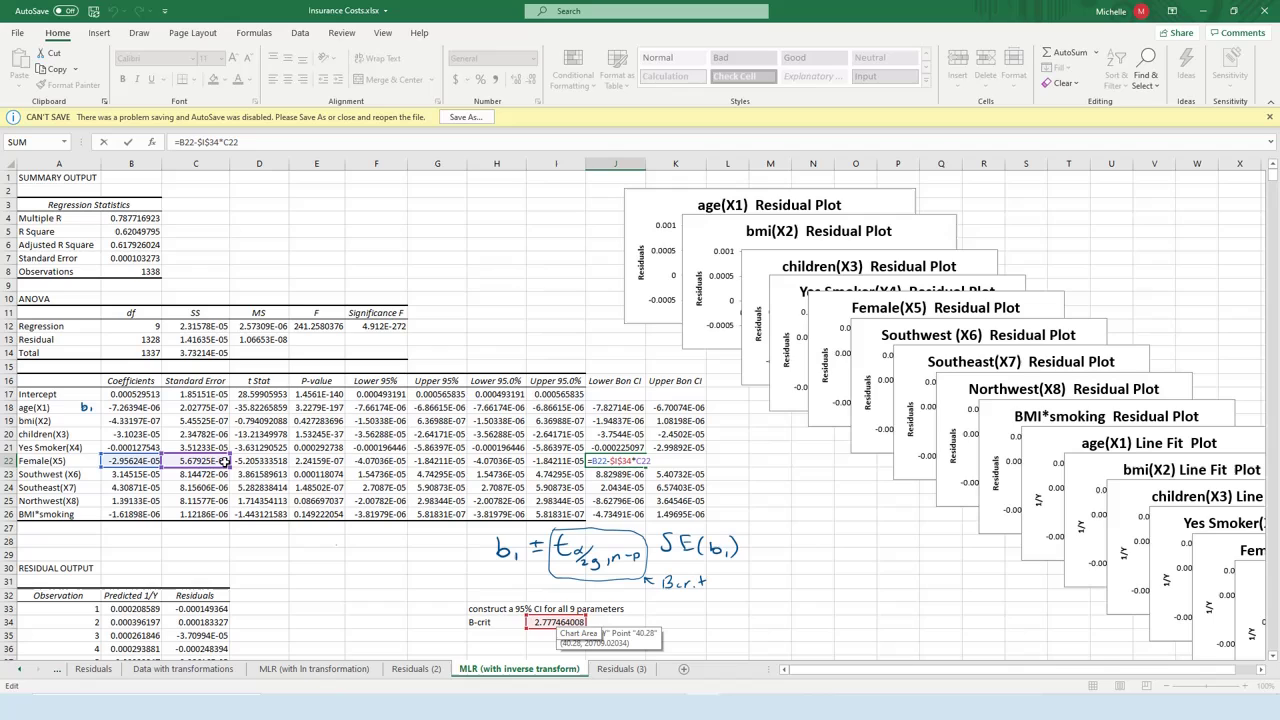
key(Return)
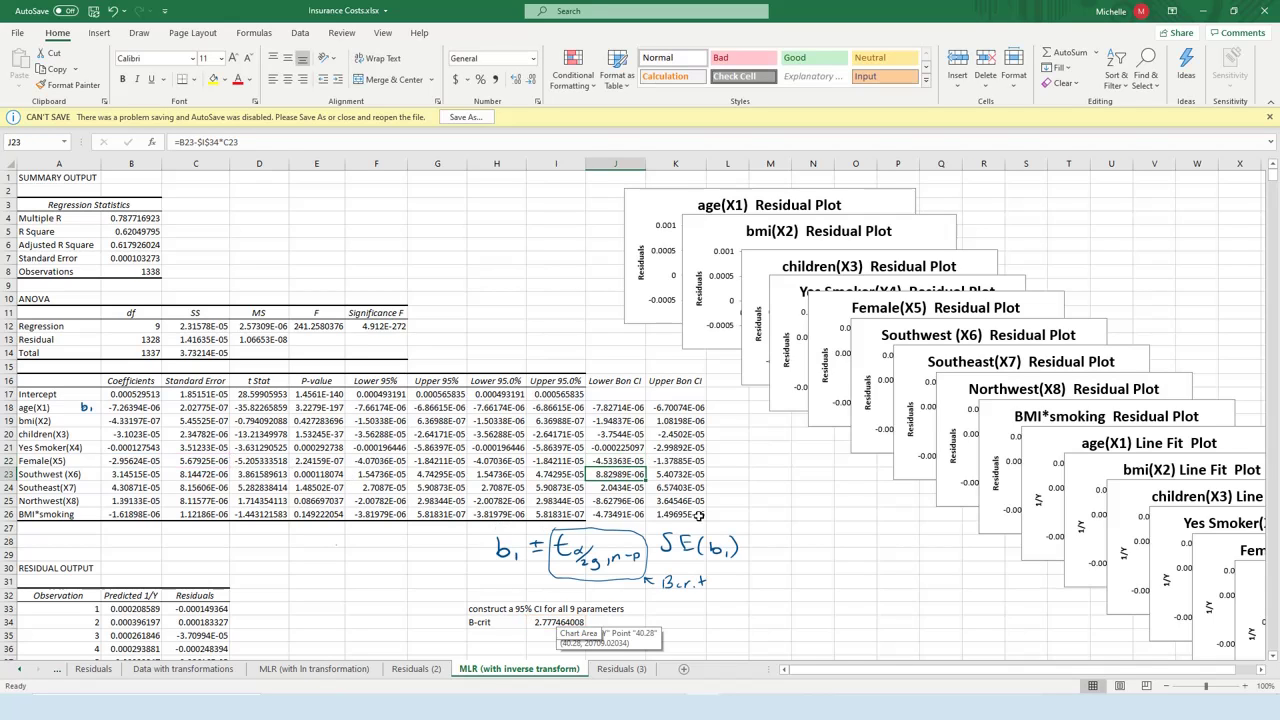
click(622, 420)
key(ctrl+shift+Down)
key(ctrl+shift+Right)
mouse_move(605, 407)
mouse_down()
mouse_move(702, 514)
mouse_move(610, 407)
mouse_up()
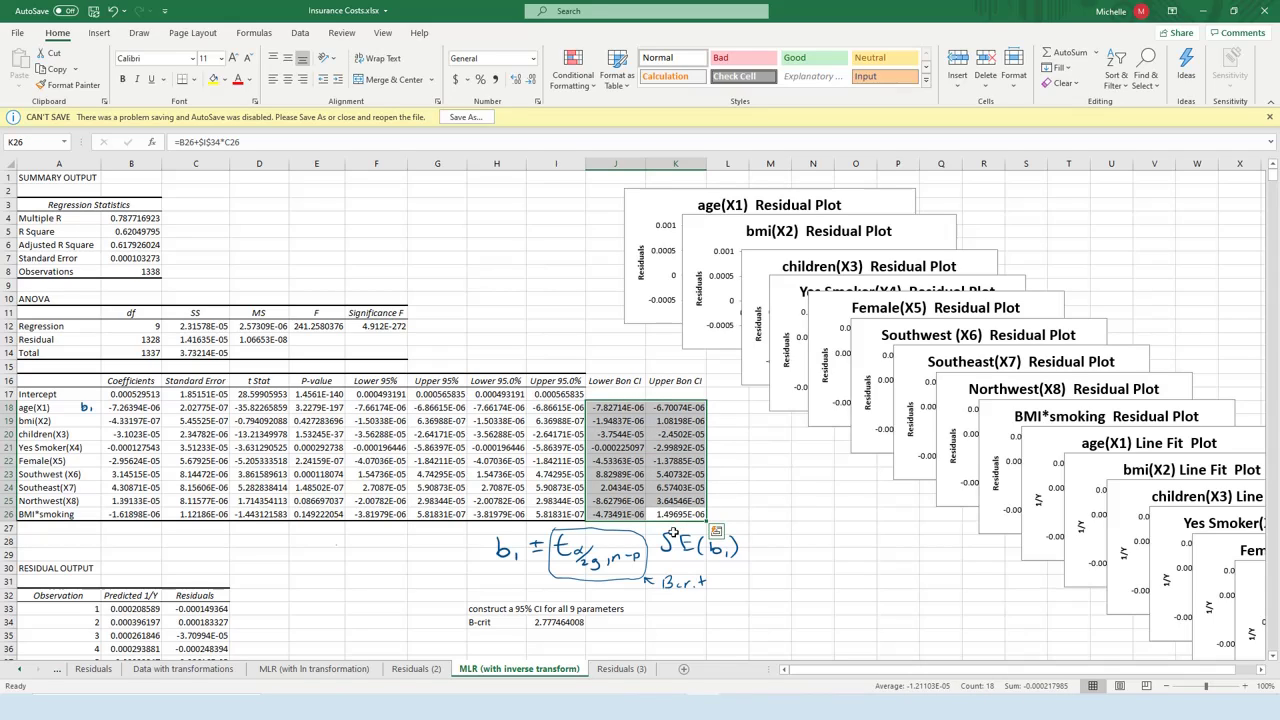
click(792, 505)
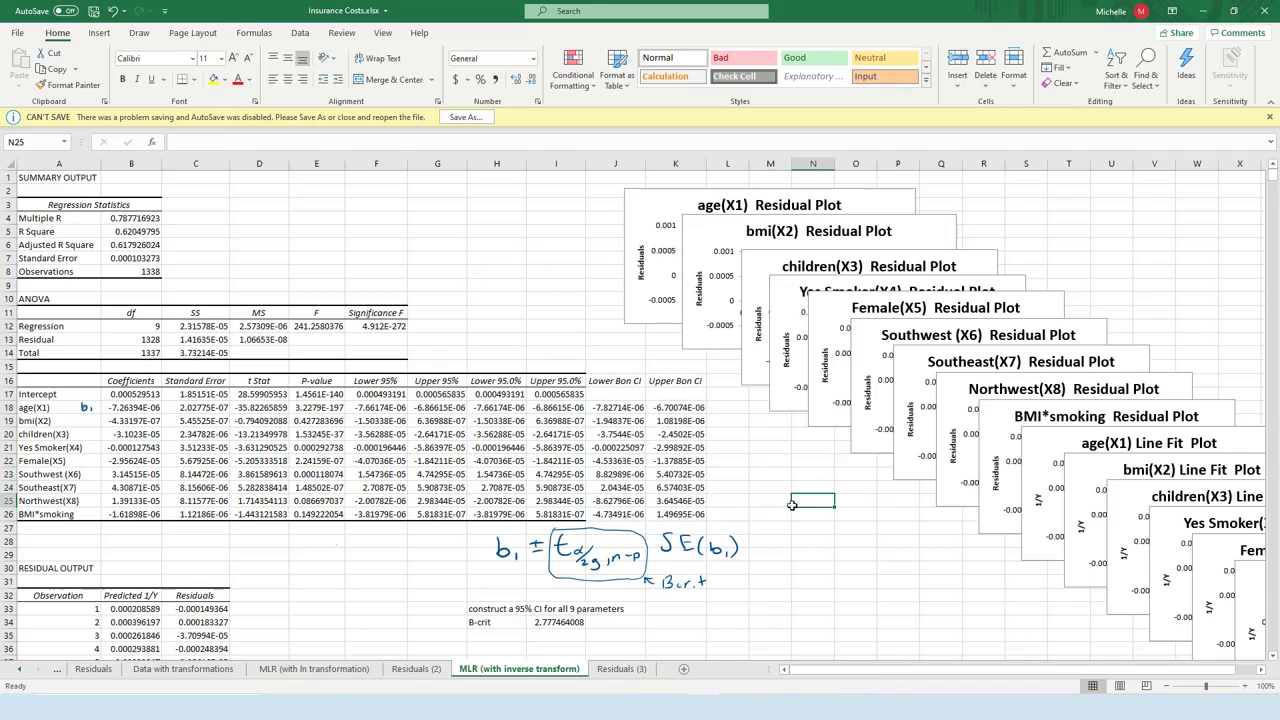
- Check which slope intervals exclude zero and select age(X1)'s interval J18:K18
click(626, 406)
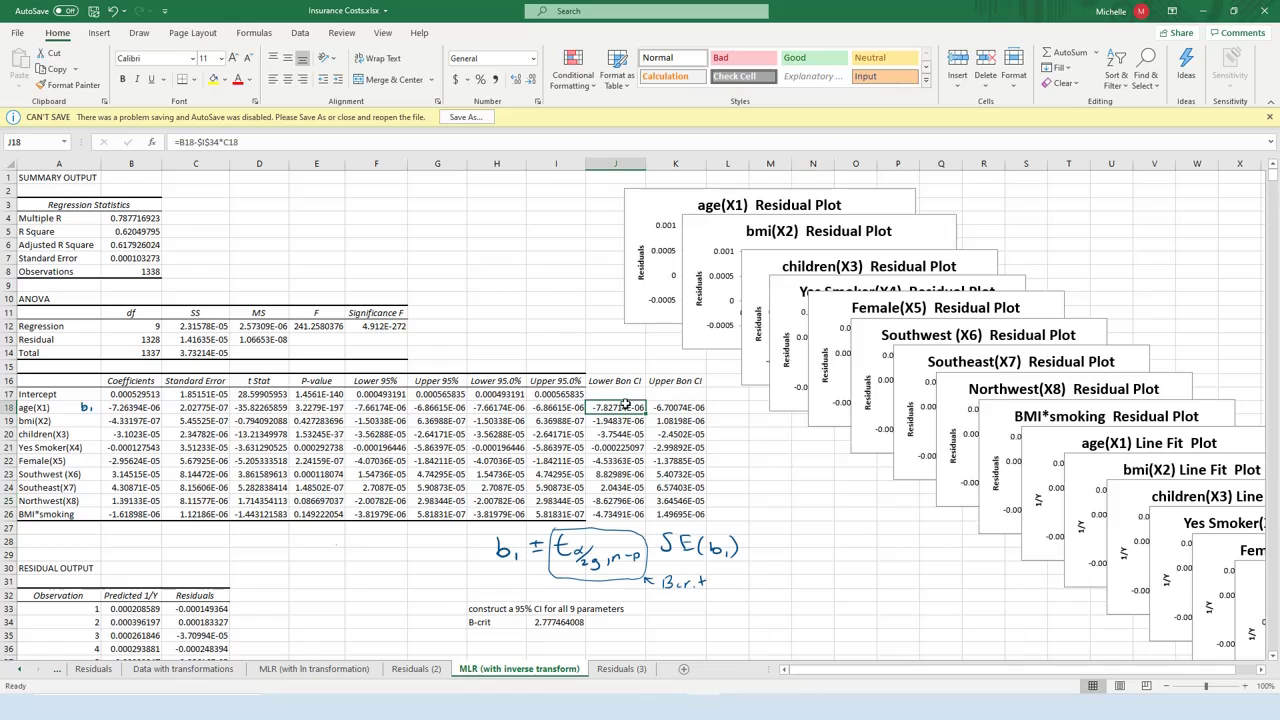
click(56, 422)
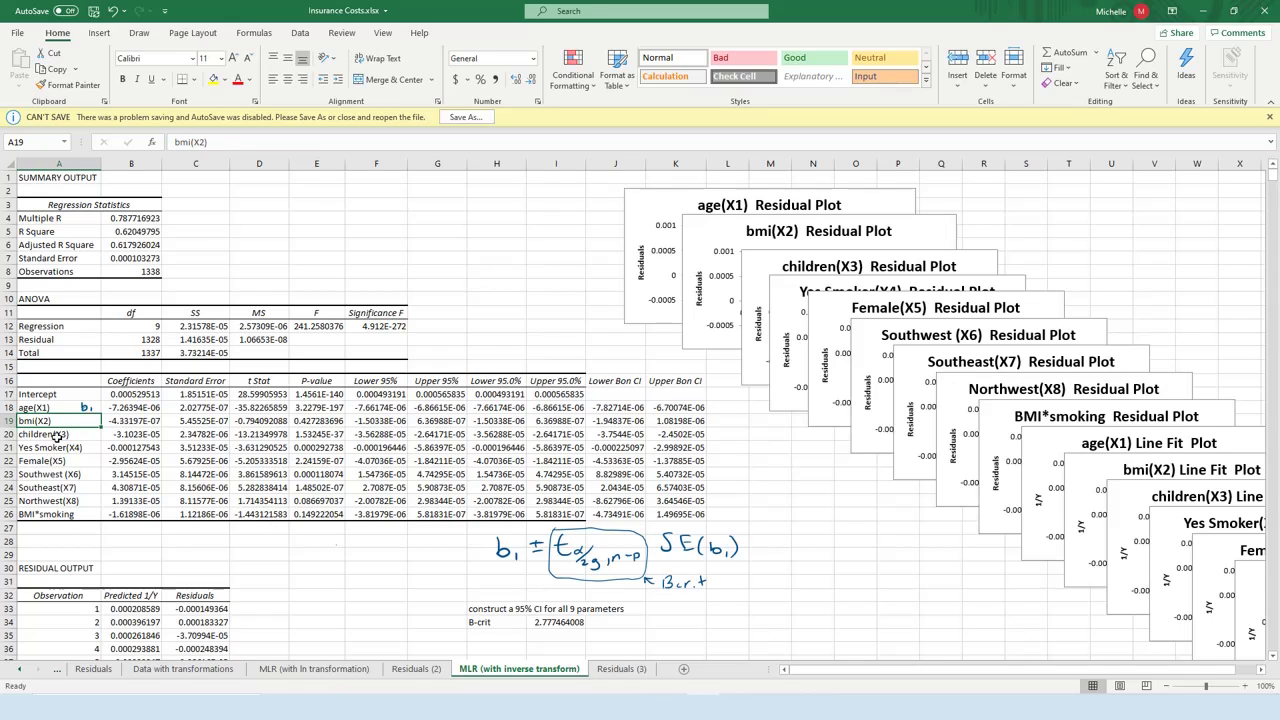
click(58, 448)
click(65, 501)
click(71, 517)
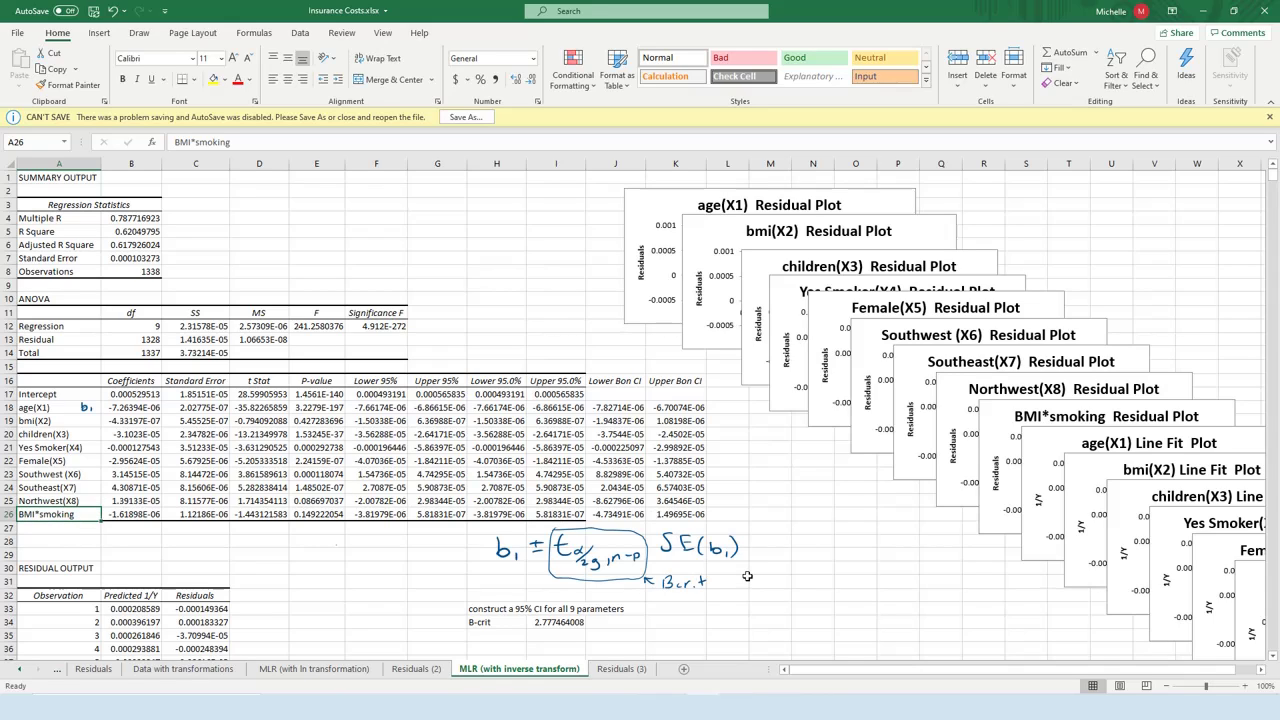
drag(606, 411, 699, 409)
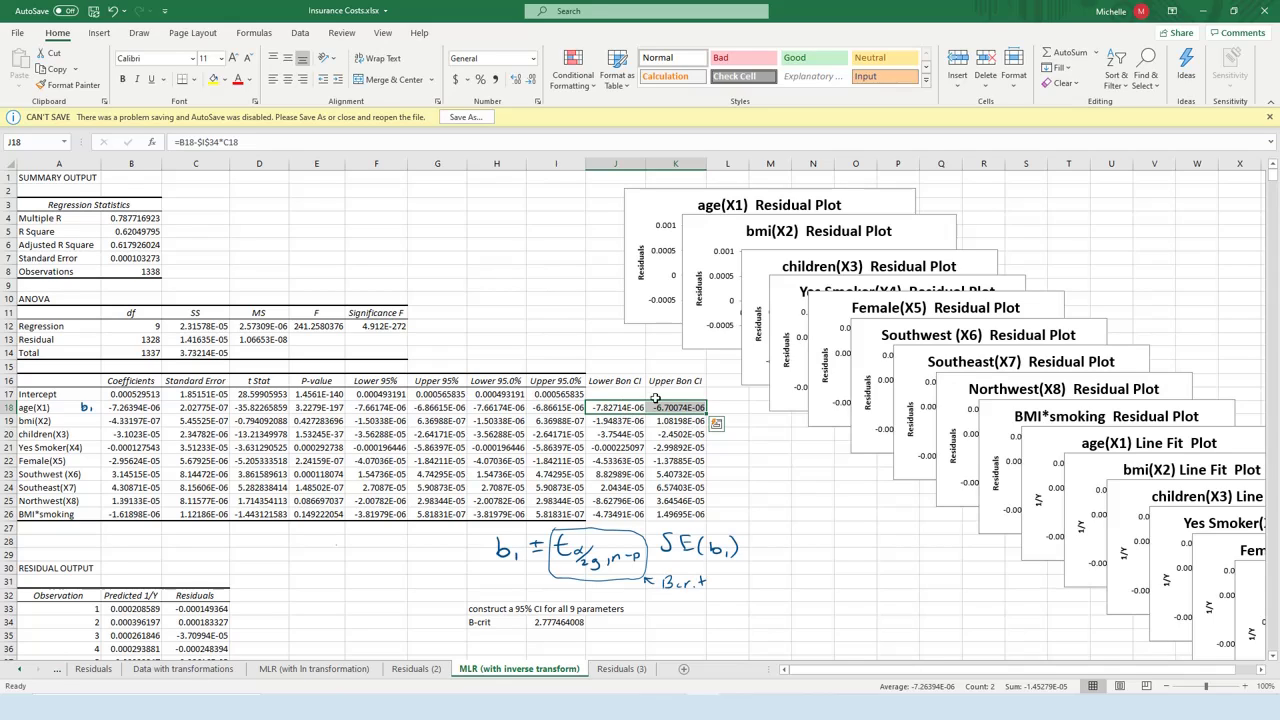
- Fill age(X1)'s interval J18:K18 yellow and check the bmi(X2) bounds
click(212, 79)
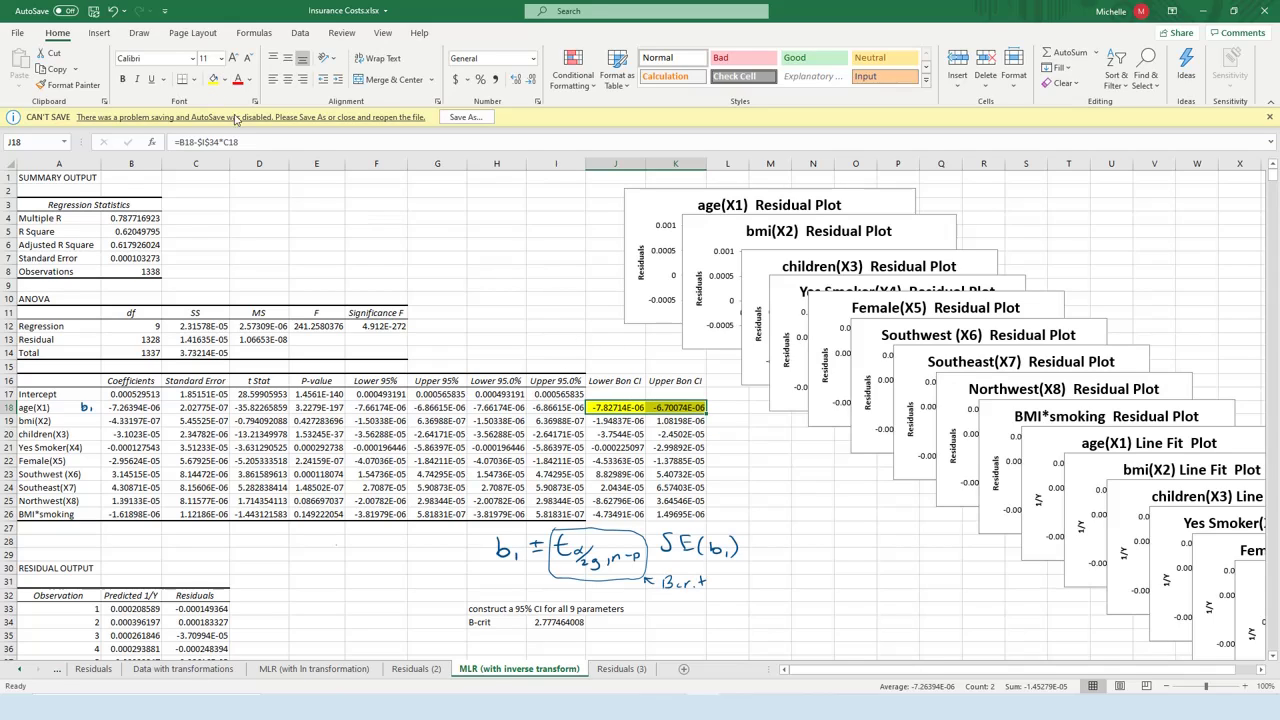
click(604, 422)
key(Right)
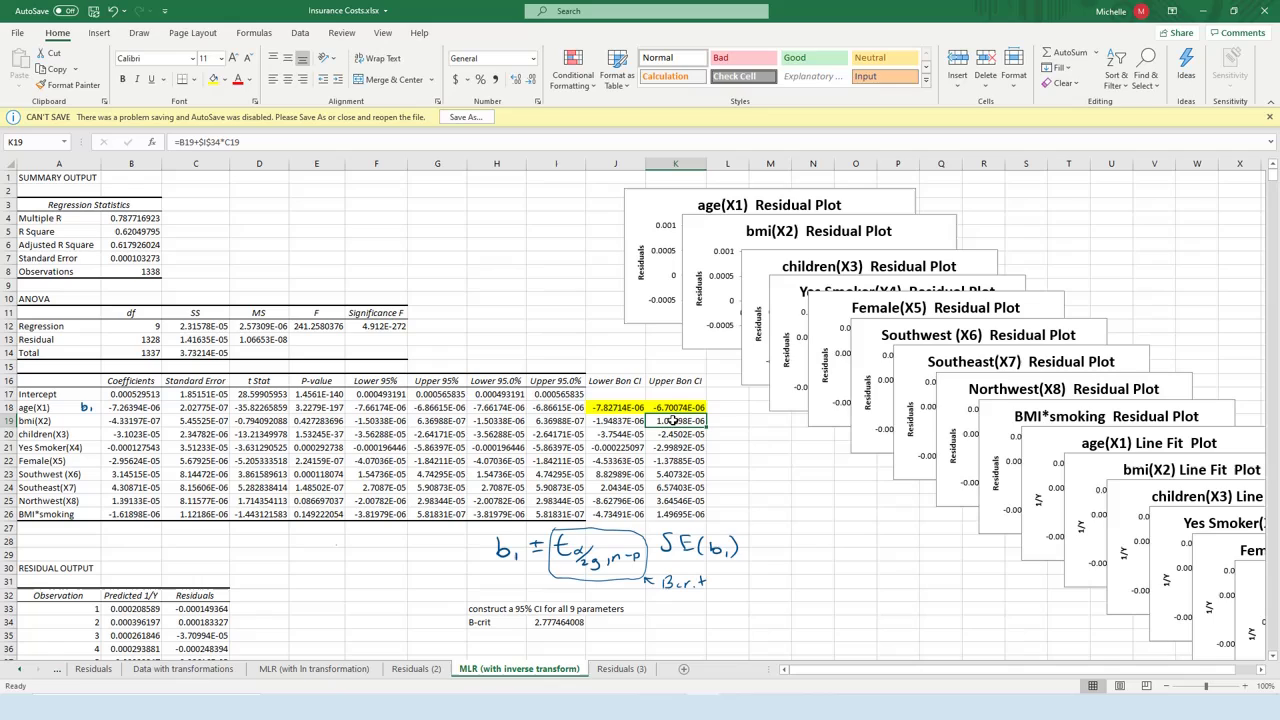
shift+click(604, 425)
click(652, 420)
- Highlight the children through Southwest intervals, J20:K24, in yellow
drag(617, 438, 675, 433)
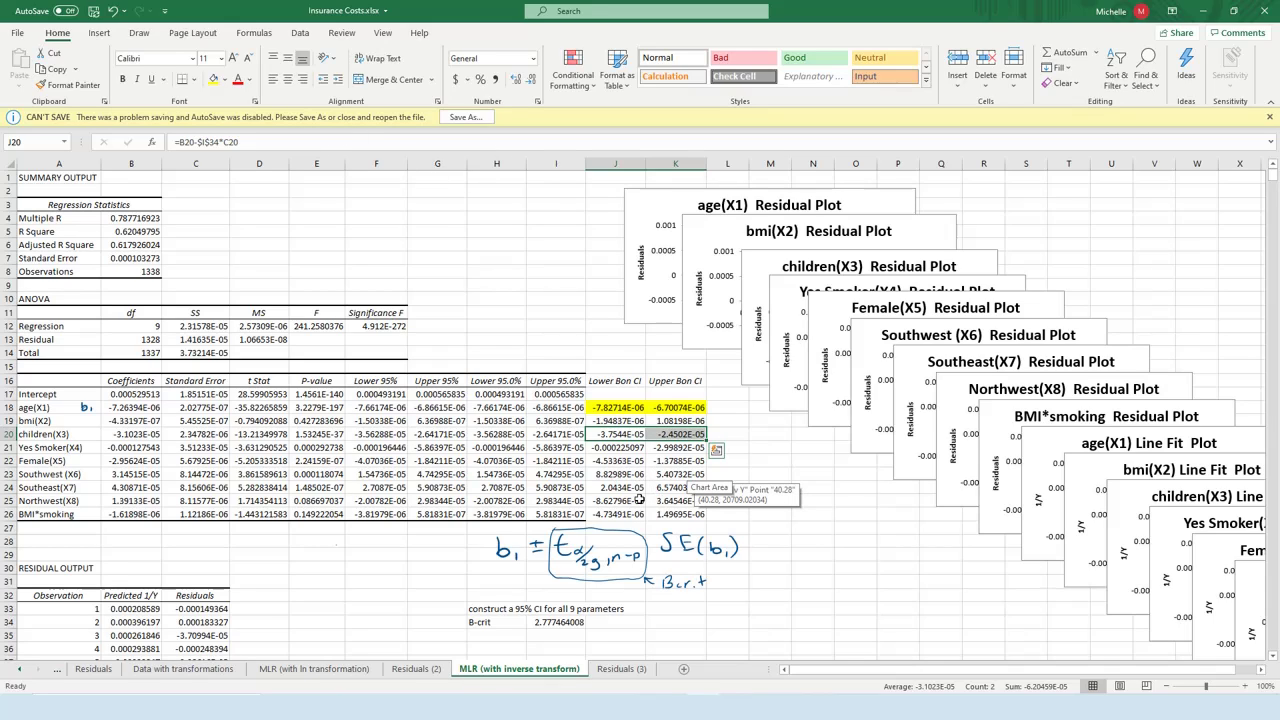
shift+click(673, 488)
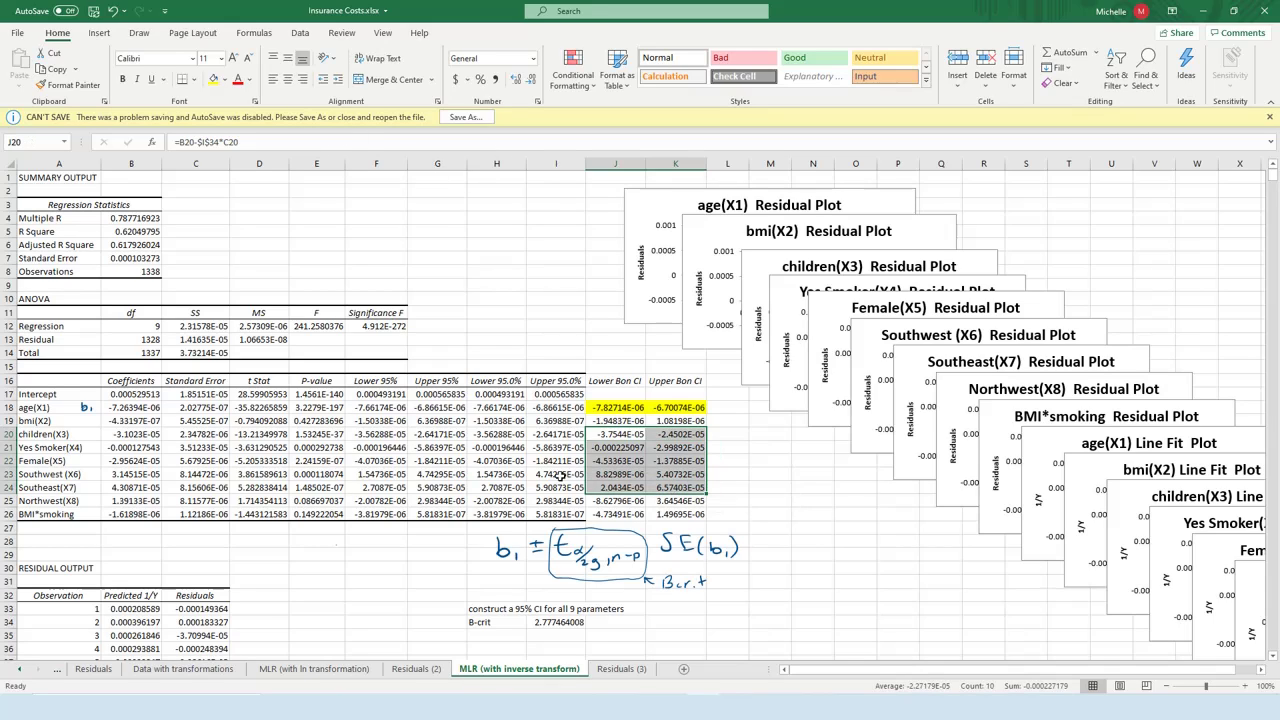
click(213, 79)
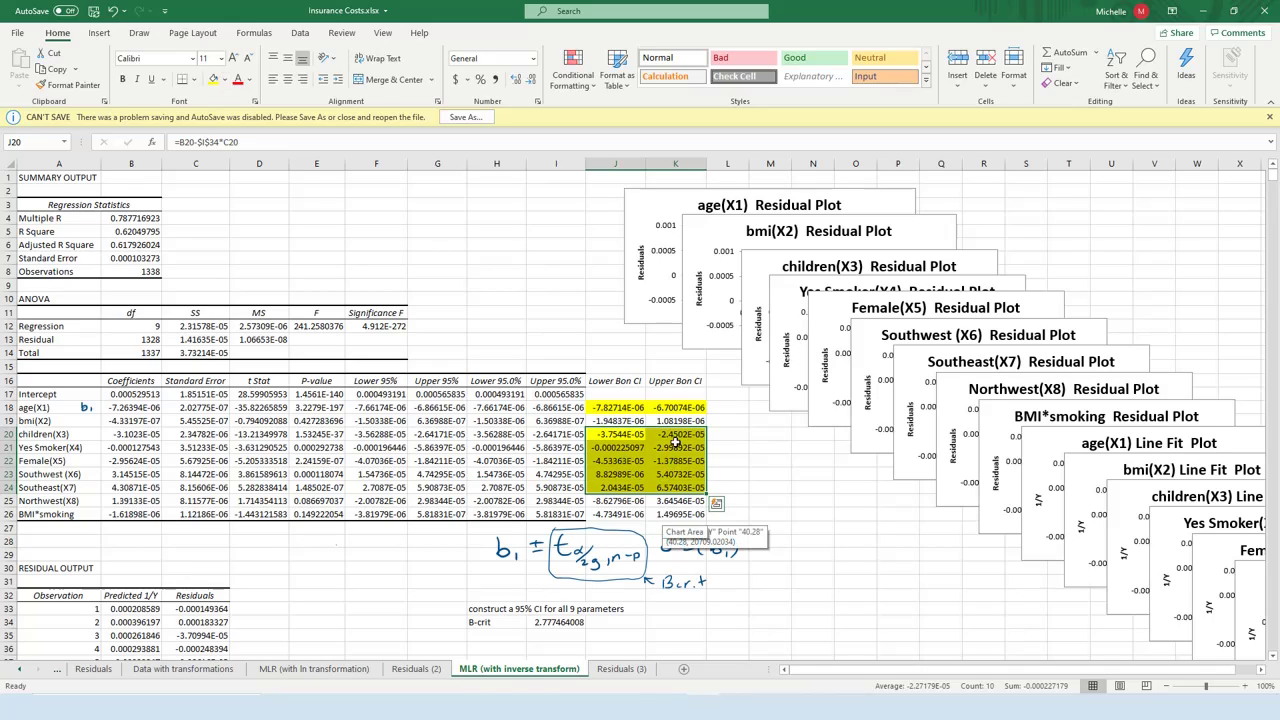